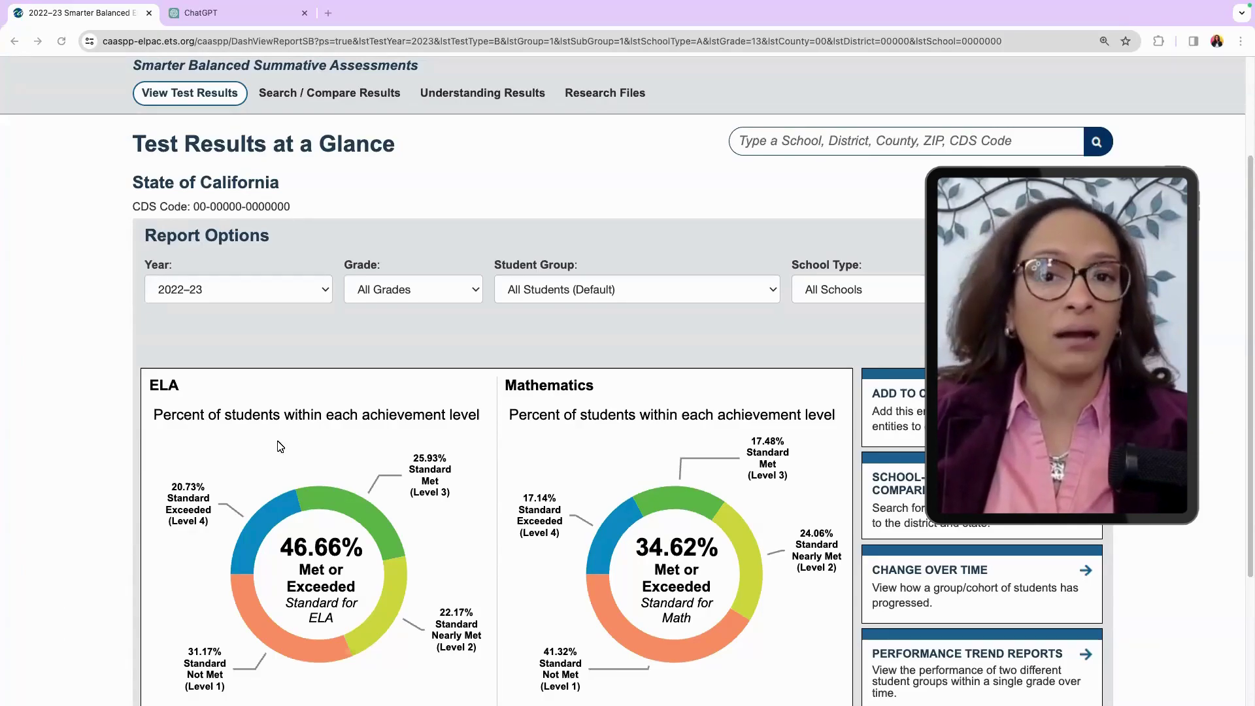
Step: Switch the statewide Smarter Balanced results to the 2020–21 year
{"action": "scroll", "coordinate": [307, 481], "scroll_direction": "down", "scroll_amount": 1}
{"action": "scroll", "coordinate": [306, 481], "scroll_direction": "up", "scroll_amount": 4}
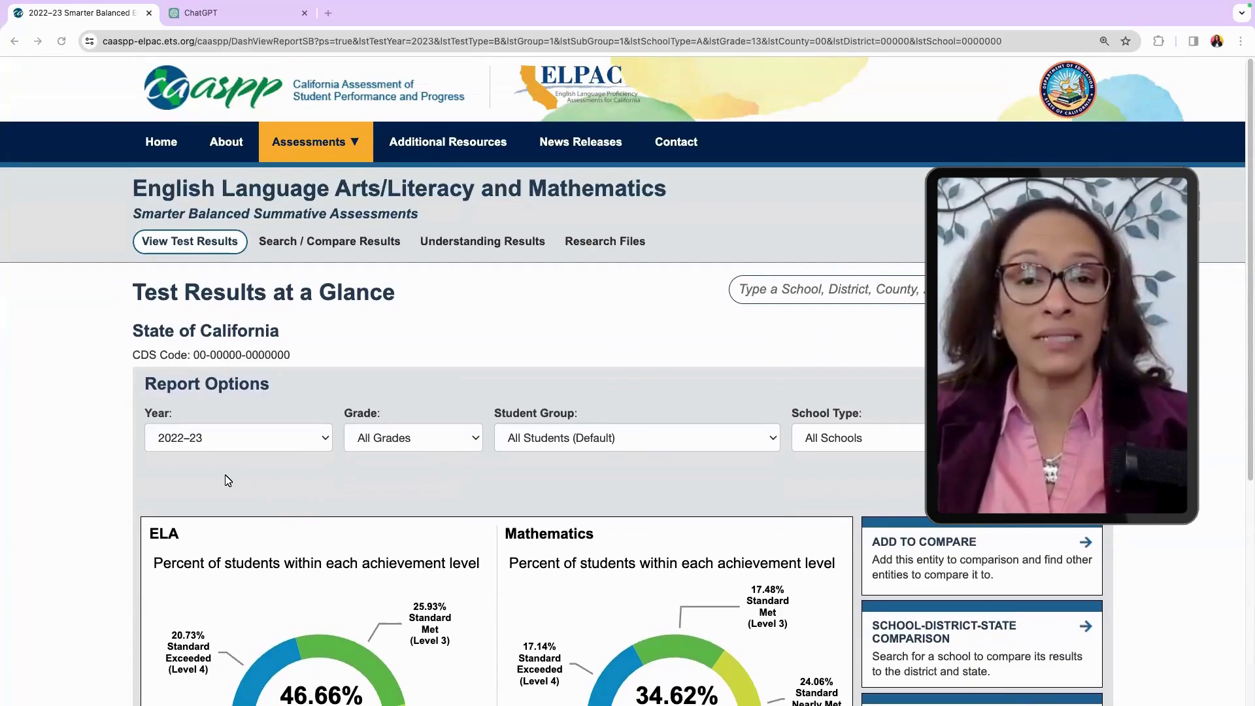
{"action": "left_click", "coordinate": [240, 445]}
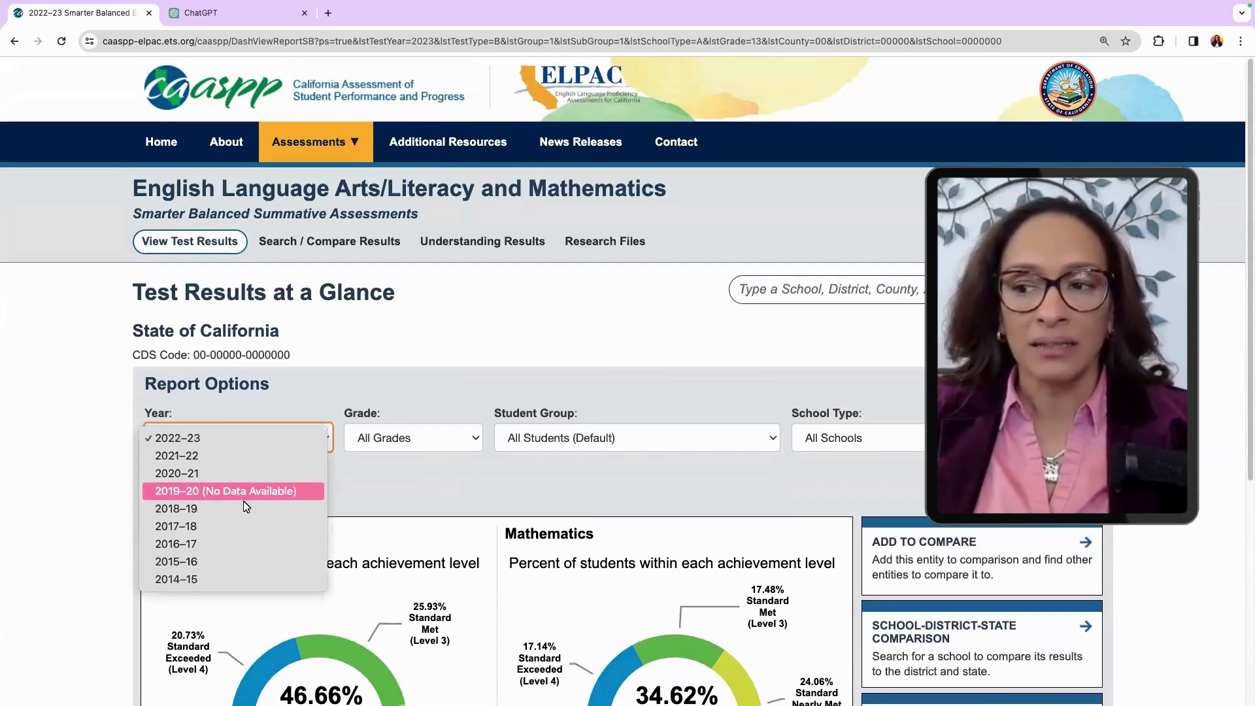
{"action": "left_click", "coordinate": [195, 477]}
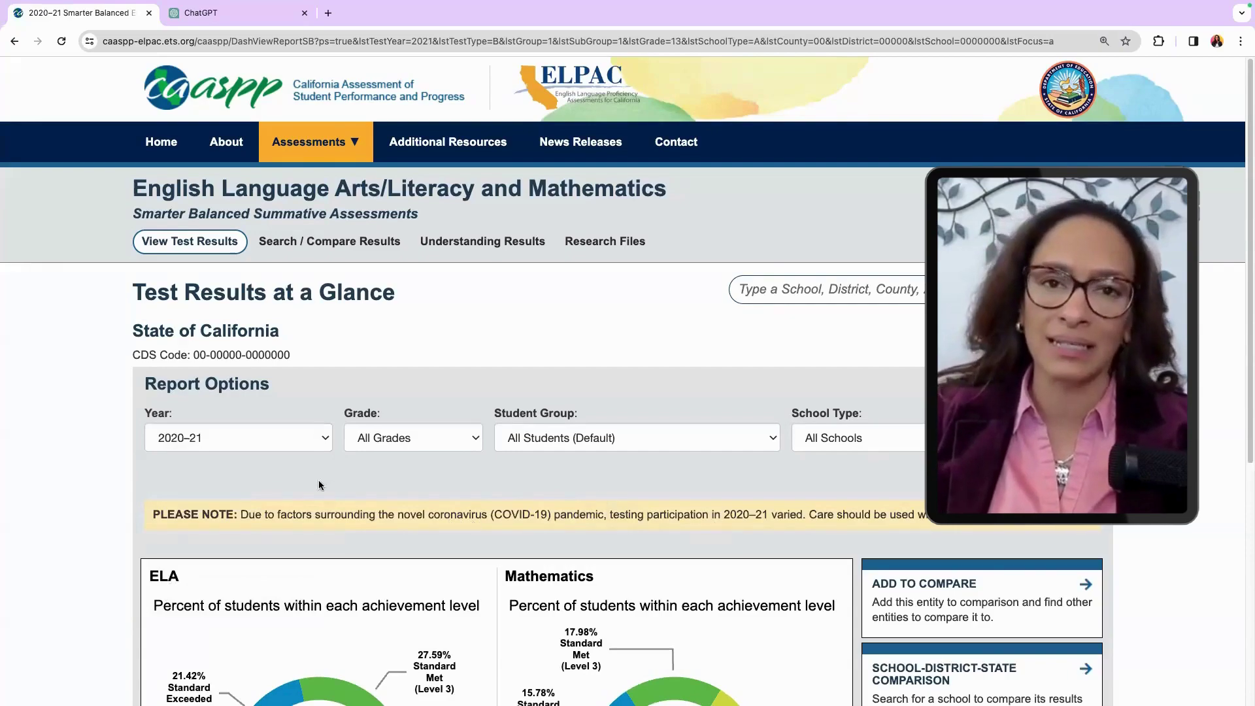
Step: Set the report year back to 2022–23
{"action": "left_click", "coordinate": [236, 441]}
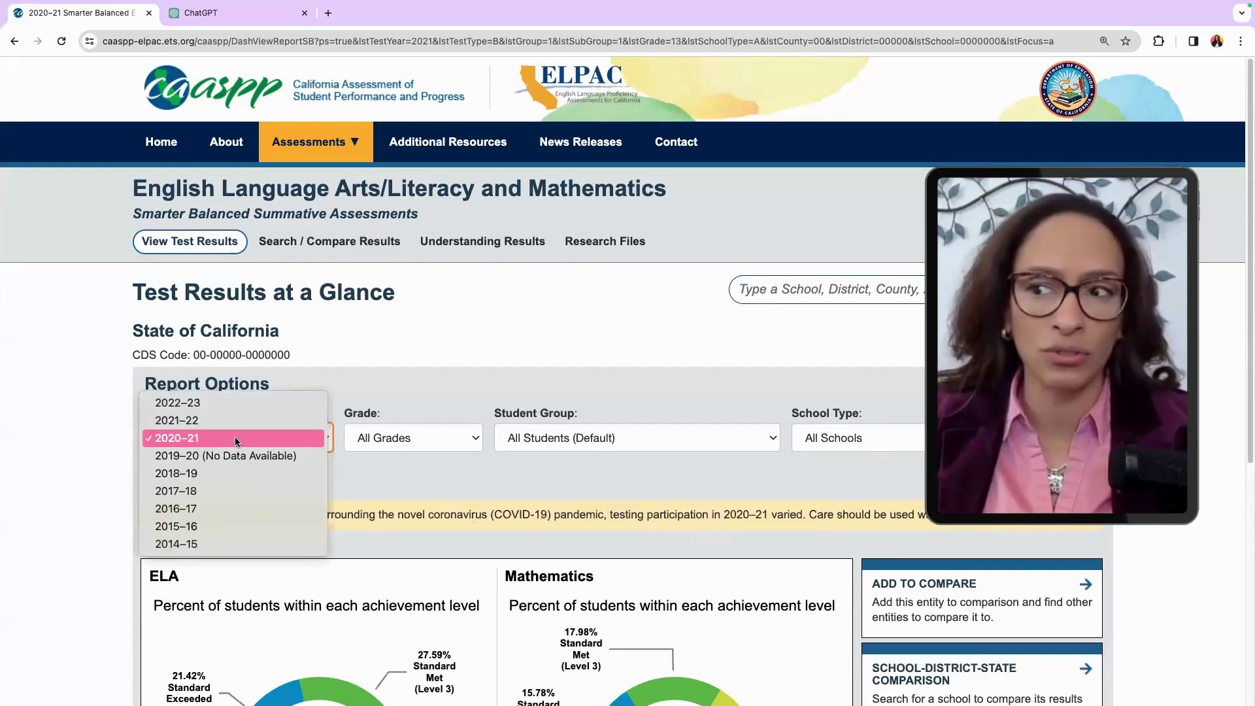
{"action": "left_click", "coordinate": [225, 402]}
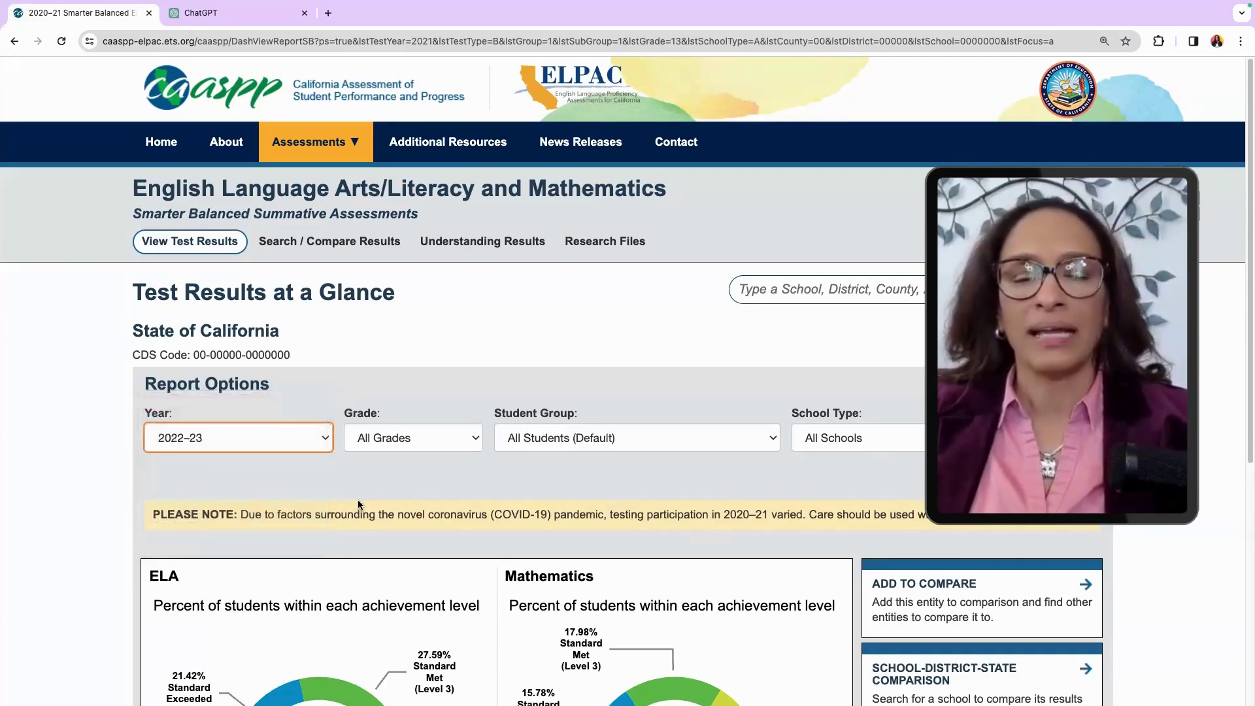
Step: Examine the share of students at each achievement level in the ELA chart
{"action": "scroll", "coordinate": [376, 514], "scroll_direction": "down", "scroll_amount": 1}
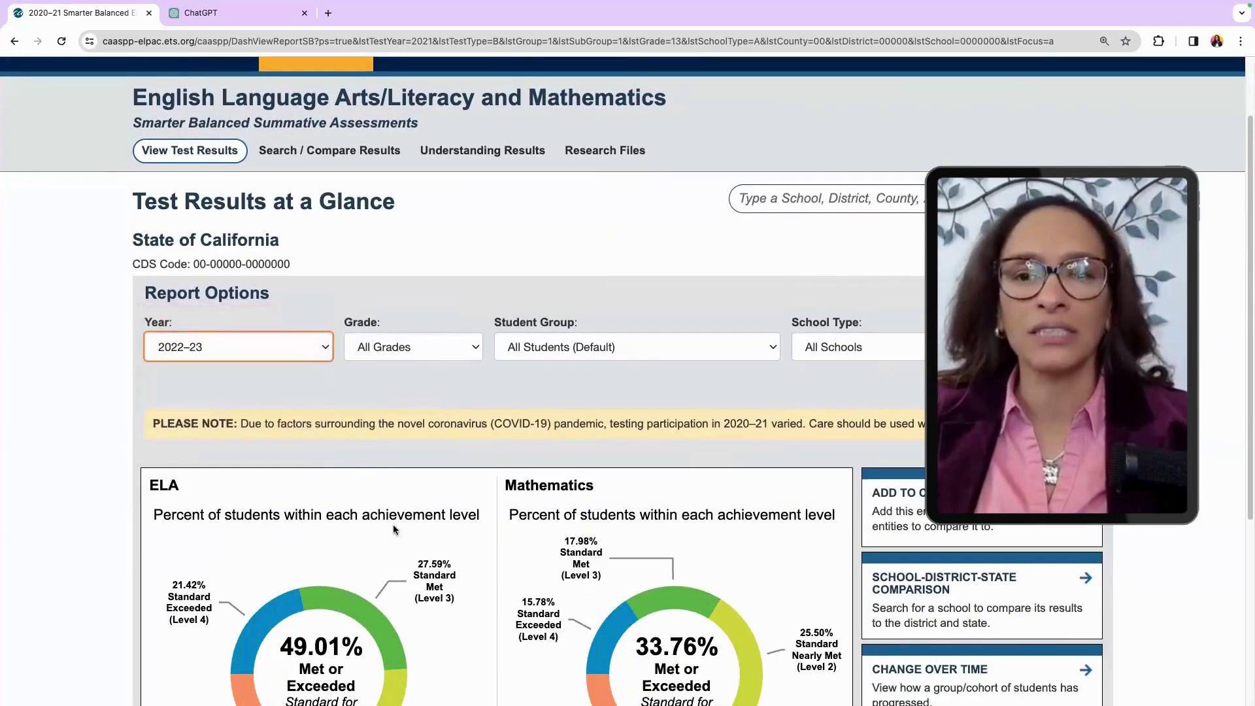
{"action": "scroll", "coordinate": [393, 526], "scroll_direction": "down", "scroll_amount": 2}
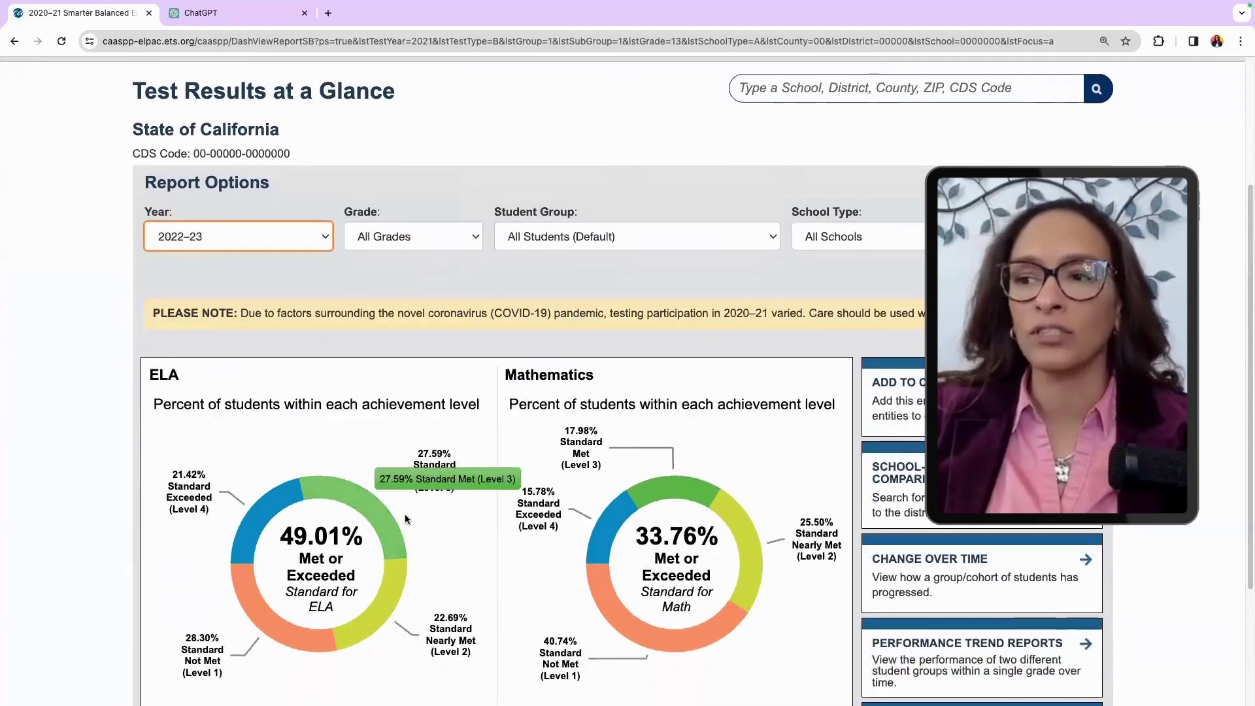
{"action": "mouse_move", "coordinate": [285, 508]}
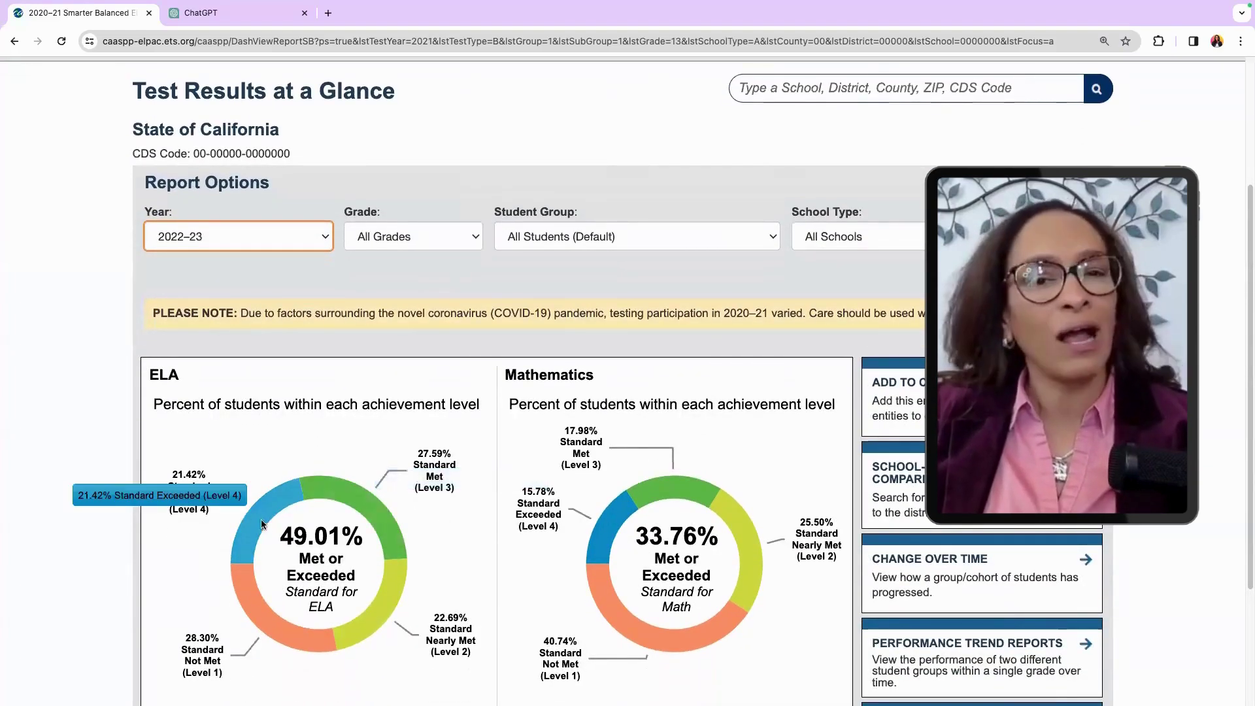
{"action": "mouse_move", "coordinate": [371, 499]}
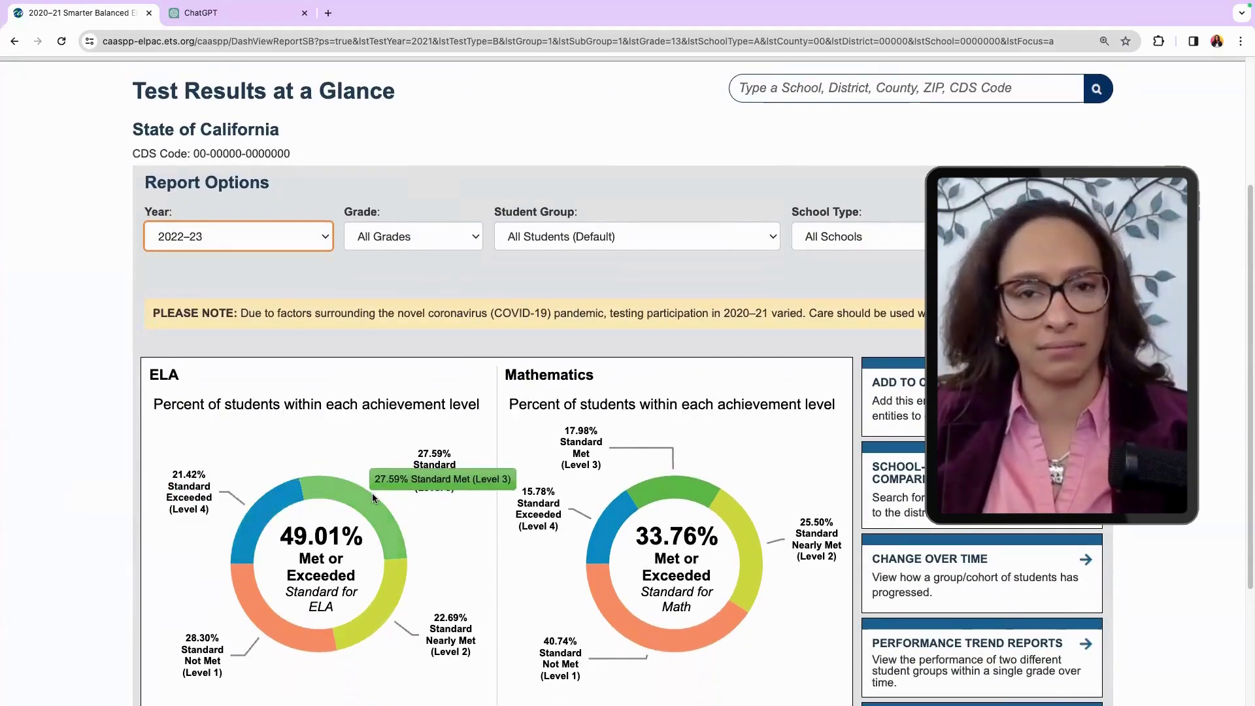
{"action": "scroll", "coordinate": [363, 563], "scroll_direction": "up", "scroll_amount": 1}
{"action": "mouse_move", "coordinate": [402, 573]}
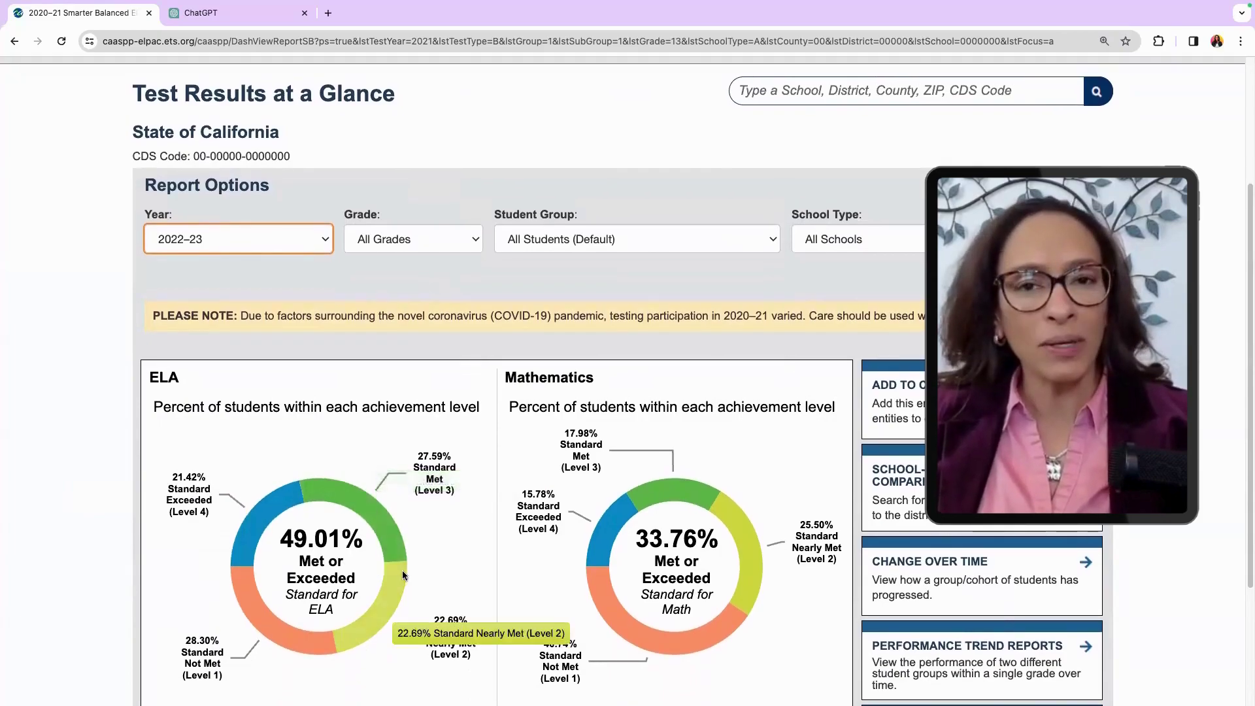
{"action": "mouse_move", "coordinate": [296, 639]}
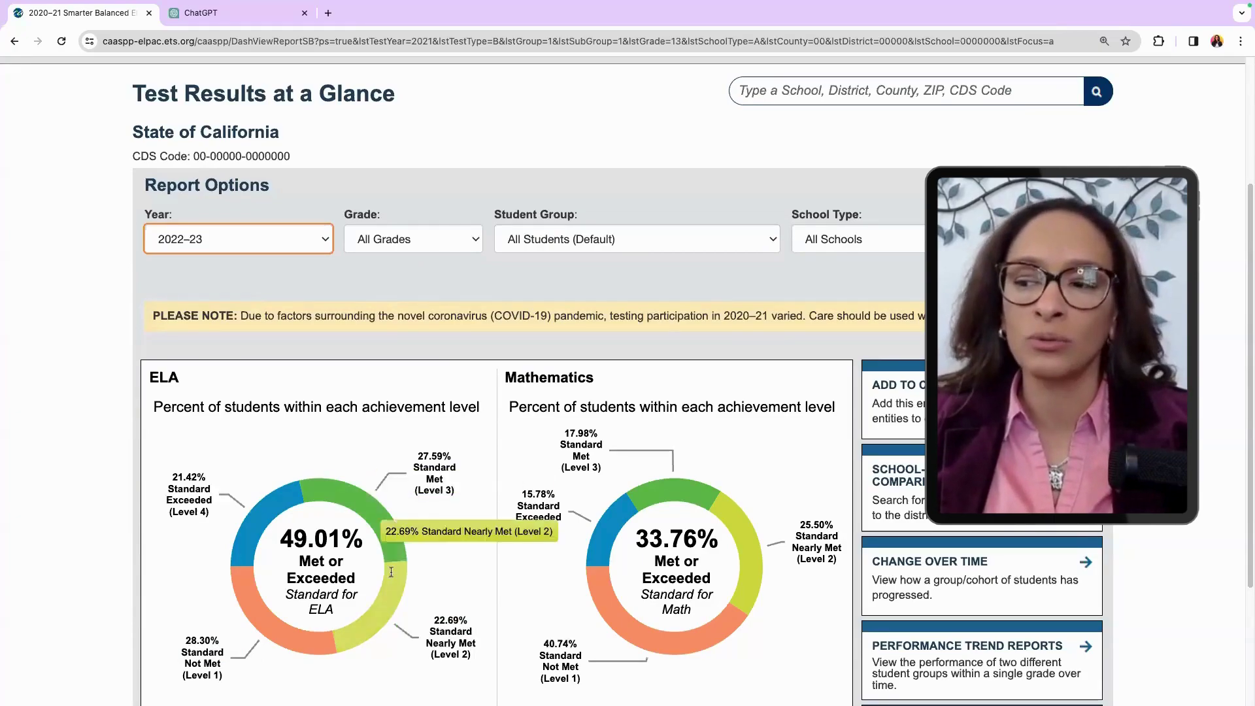
{"action": "mouse_move", "coordinate": [395, 542]}
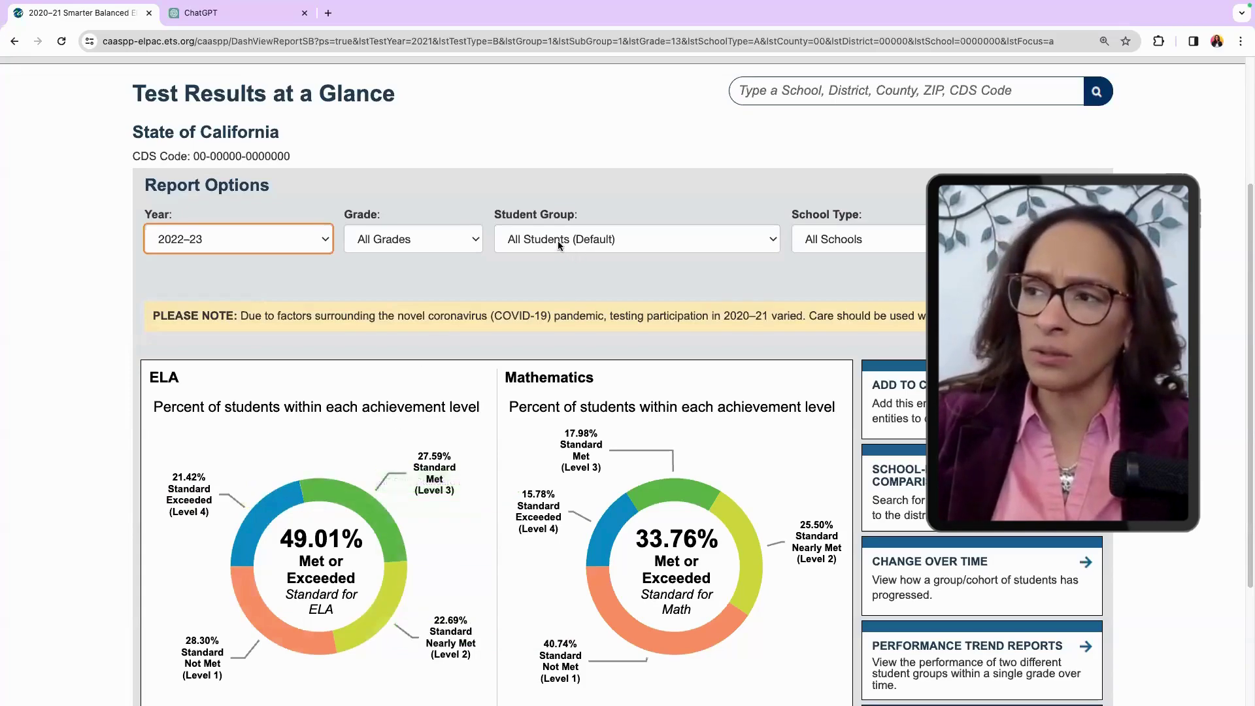
Step: Show the 2022–23 results for the Disability Status student group with reported disabilities
{"action": "left_click", "coordinate": [559, 240]}
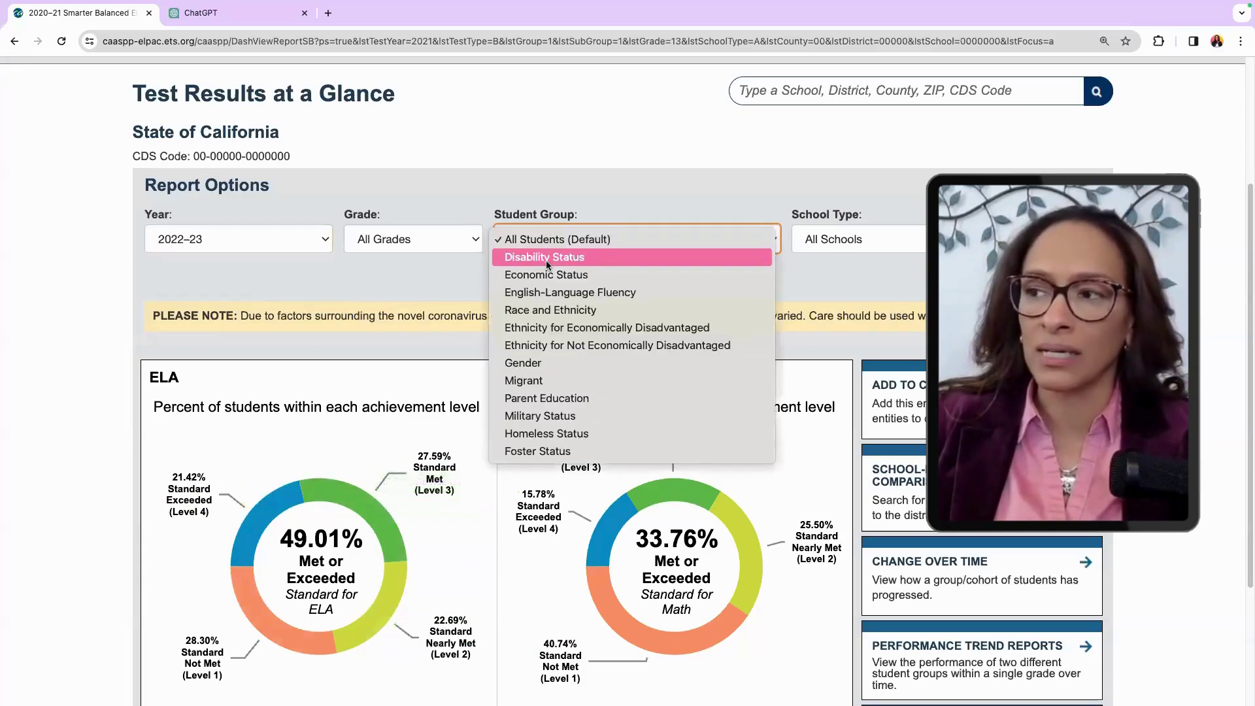
{"action": "left_click", "coordinate": [547, 262]}
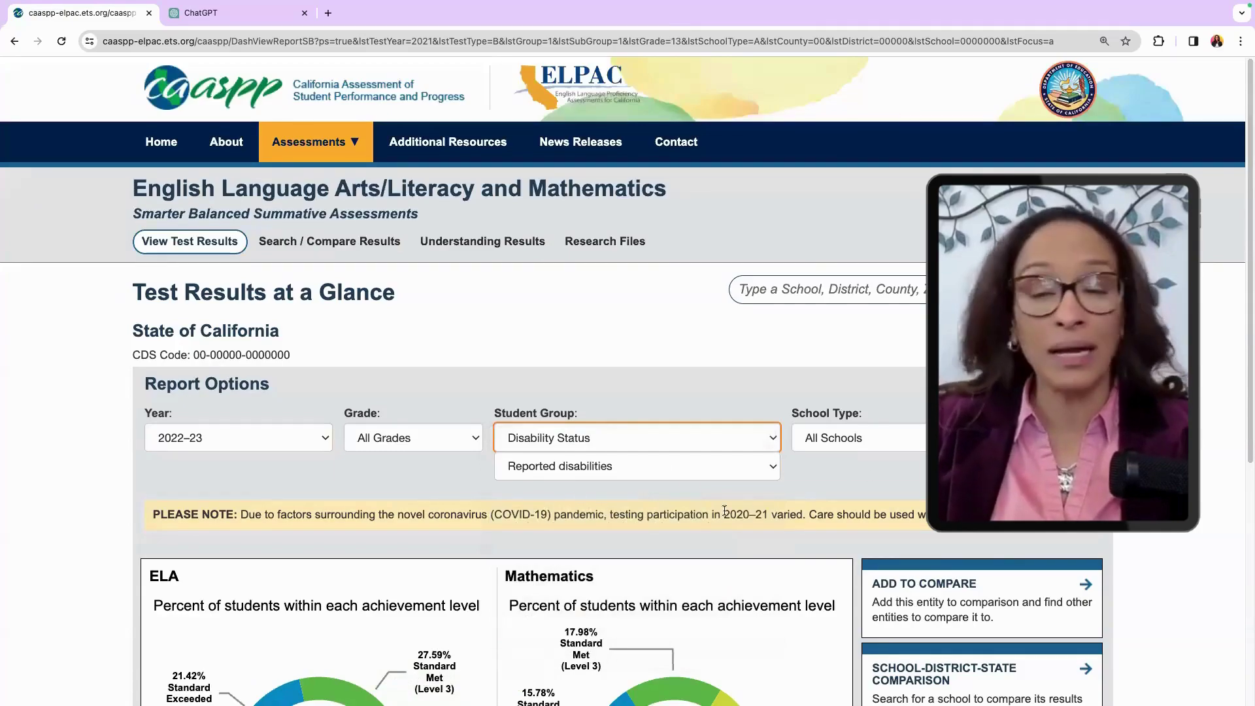
{"action": "scroll", "coordinate": [680, 579], "scroll_direction": "down", "scroll_amount": 1}
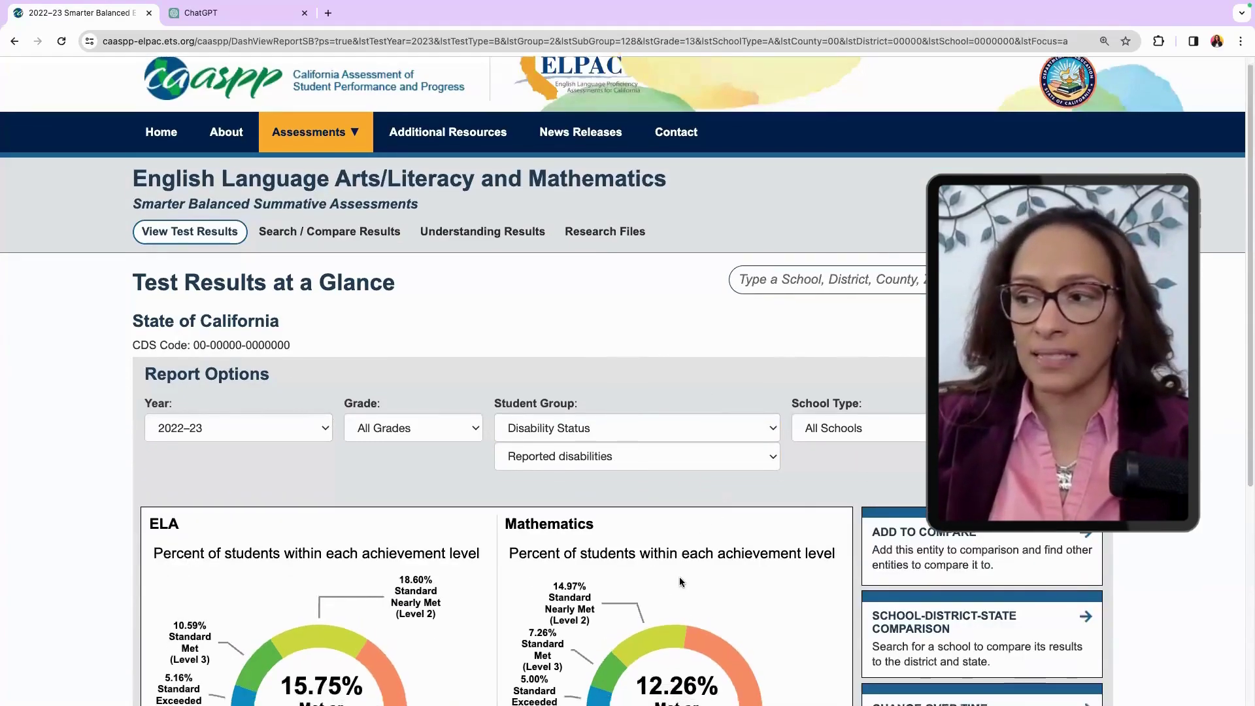
{"action": "scroll", "coordinate": [680, 576], "scroll_direction": "down", "scroll_amount": 3}
Step: Set the student group to English-Language Fluency and review its available subgroups
{"action": "left_click", "coordinate": [598, 327]}
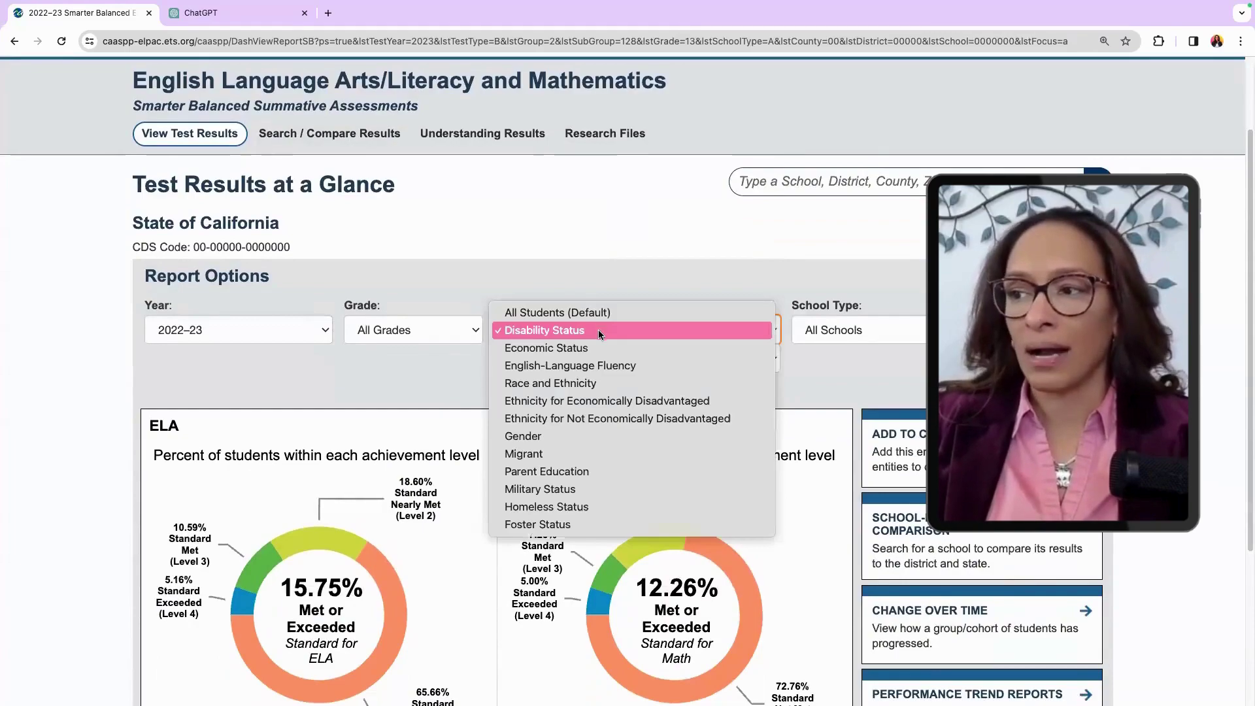
{"action": "left_click", "coordinate": [596, 365]}
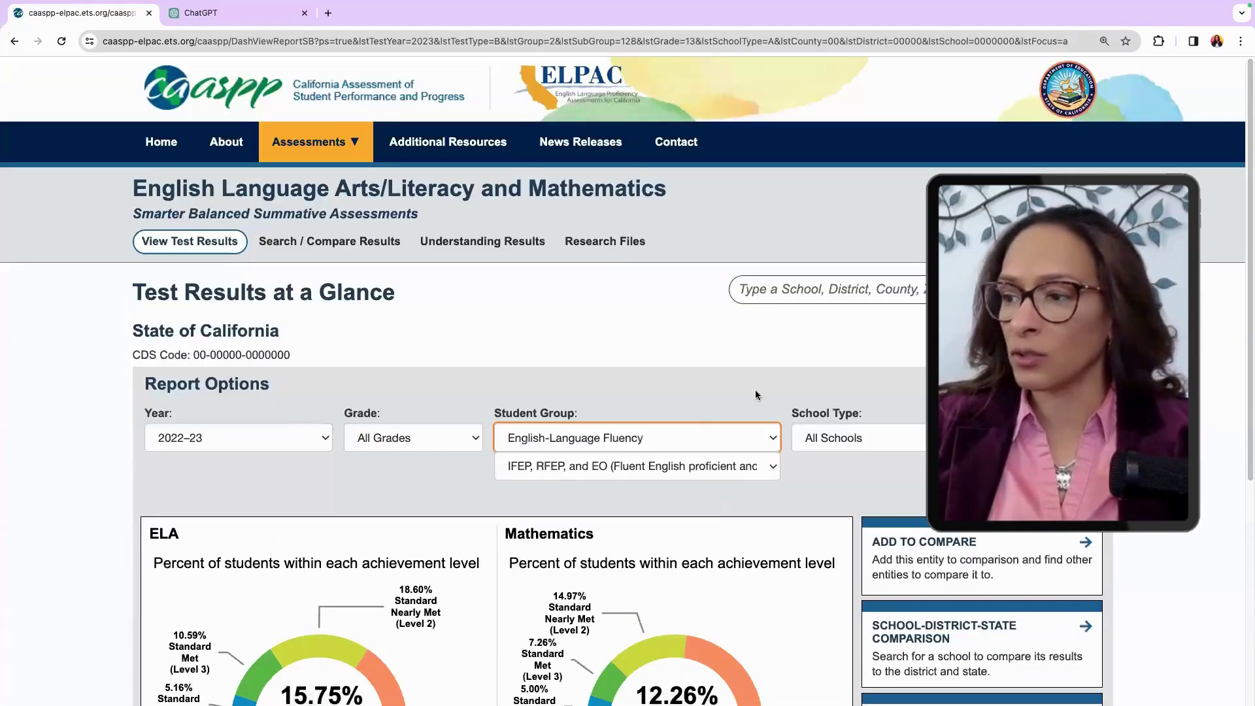
{"action": "left_click", "coordinate": [615, 467]}
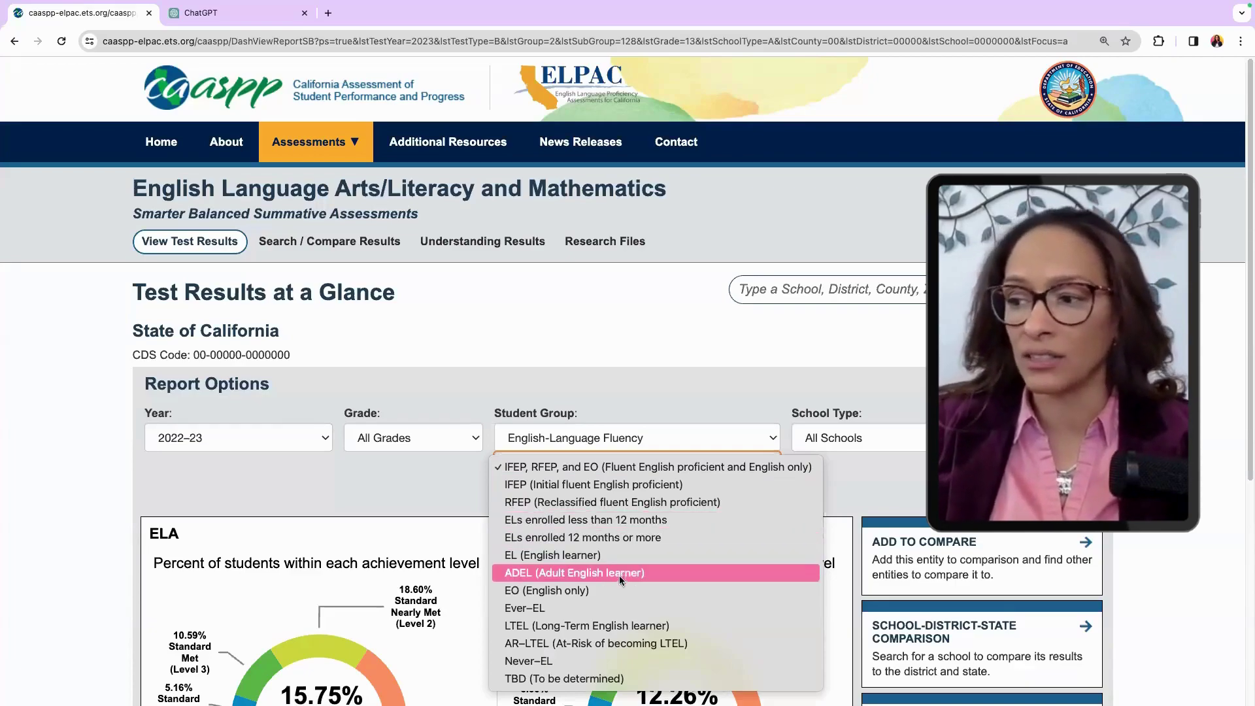
{"action": "left_click", "coordinate": [625, 435]}
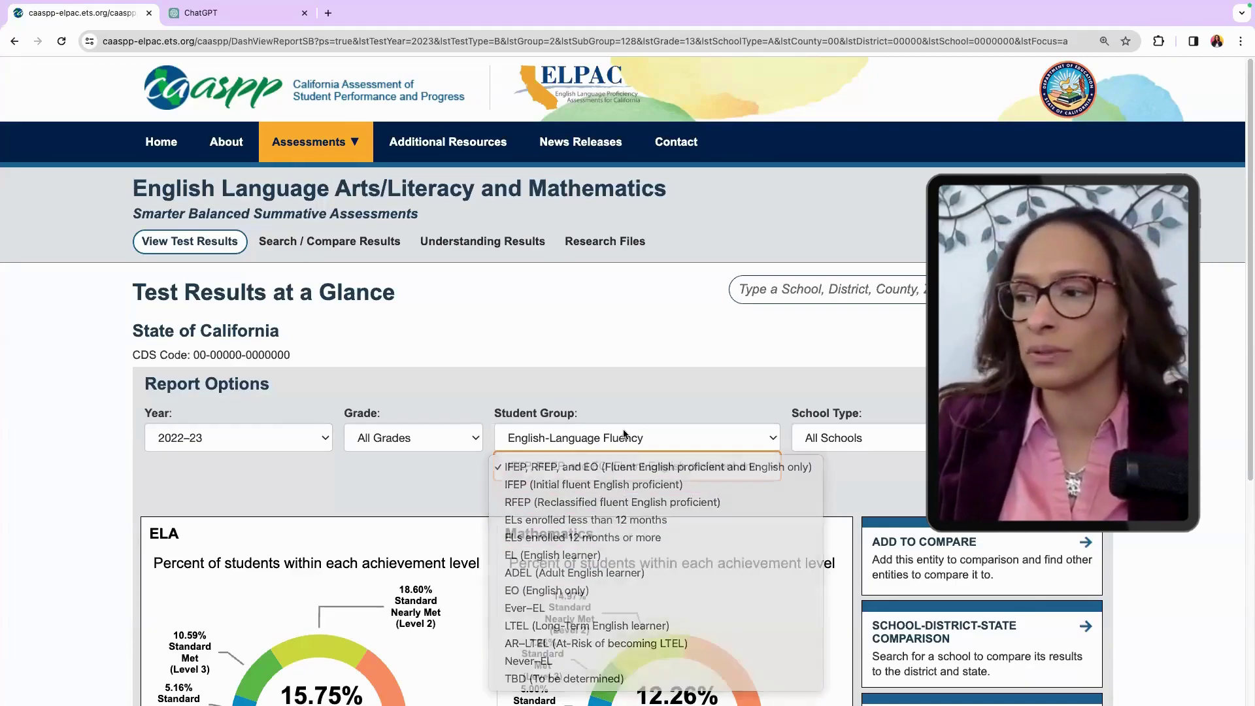
Step: Filter the results to the Parent Education group "Not a high school graduate" and inspect the Mathematics achievement levels
{"action": "left_click", "coordinate": [625, 436]}
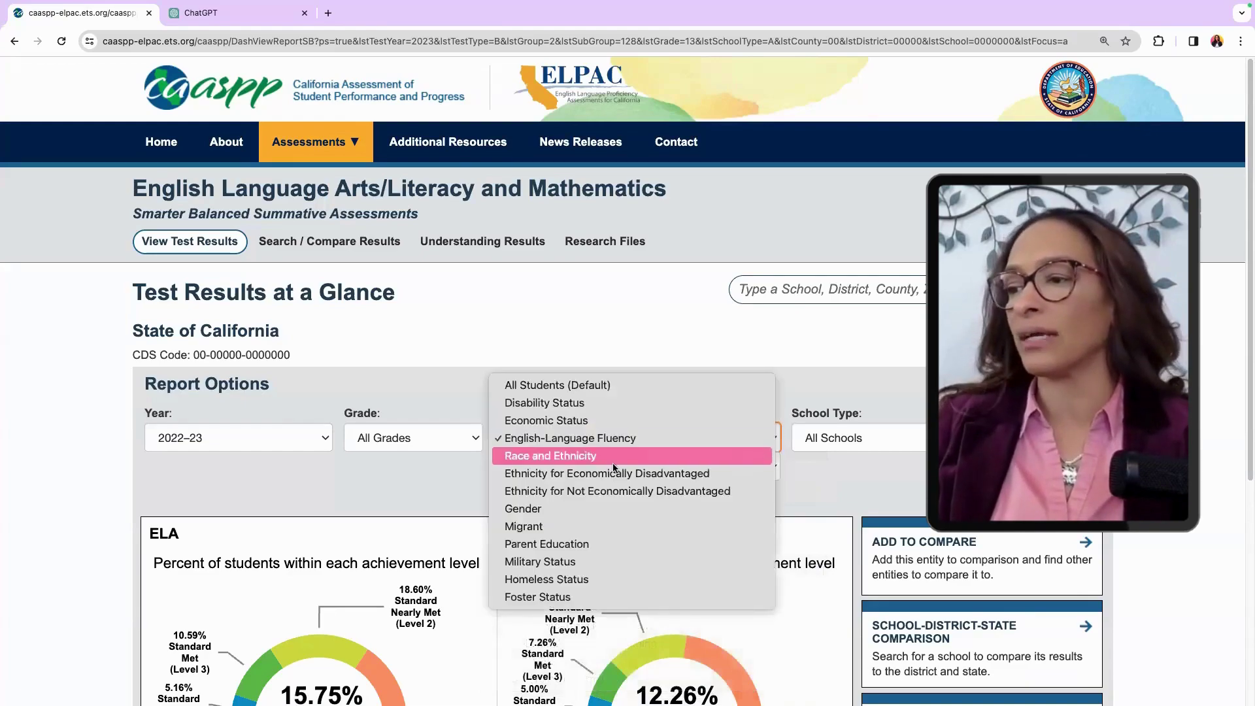
{"action": "left_click", "coordinate": [615, 544]}
{"action": "key", "text": "Tab"}
{"action": "key", "text": "Tab"}
{"action": "key", "text": "Tab"}
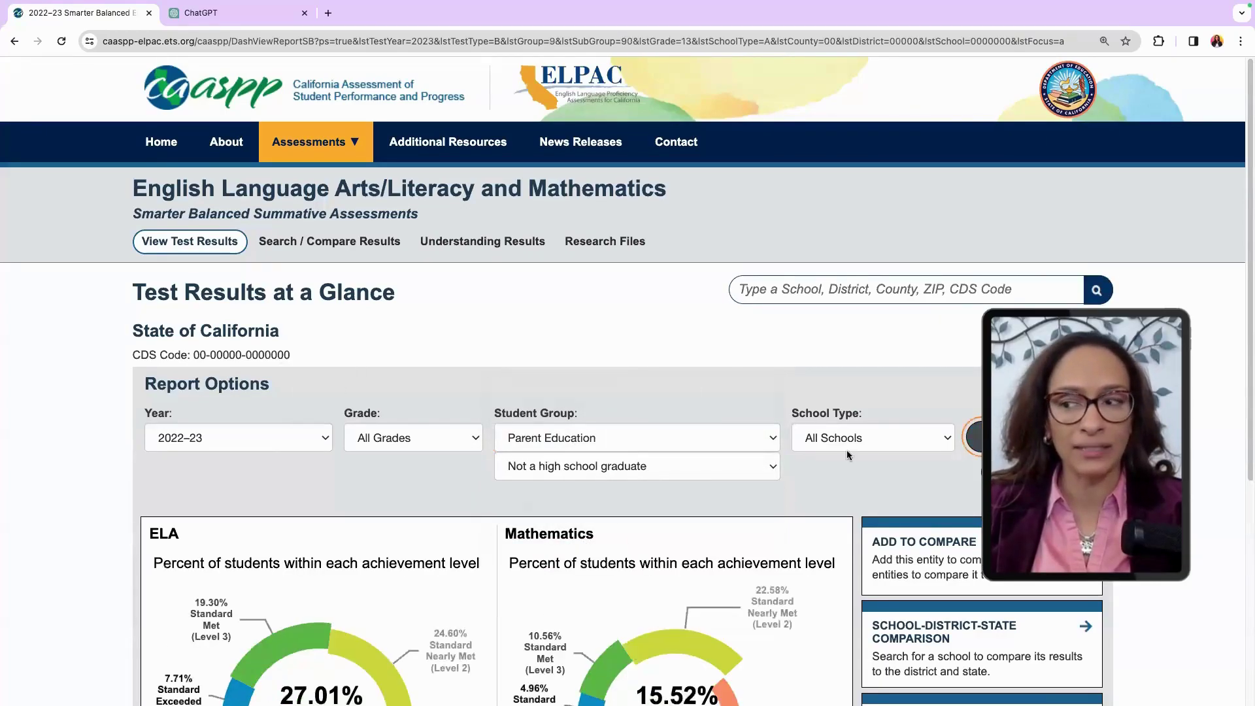
{"action": "scroll", "coordinate": [795, 519], "scroll_direction": "down", "scroll_amount": 4}
{"action": "mouse_move", "coordinate": [736, 514]}
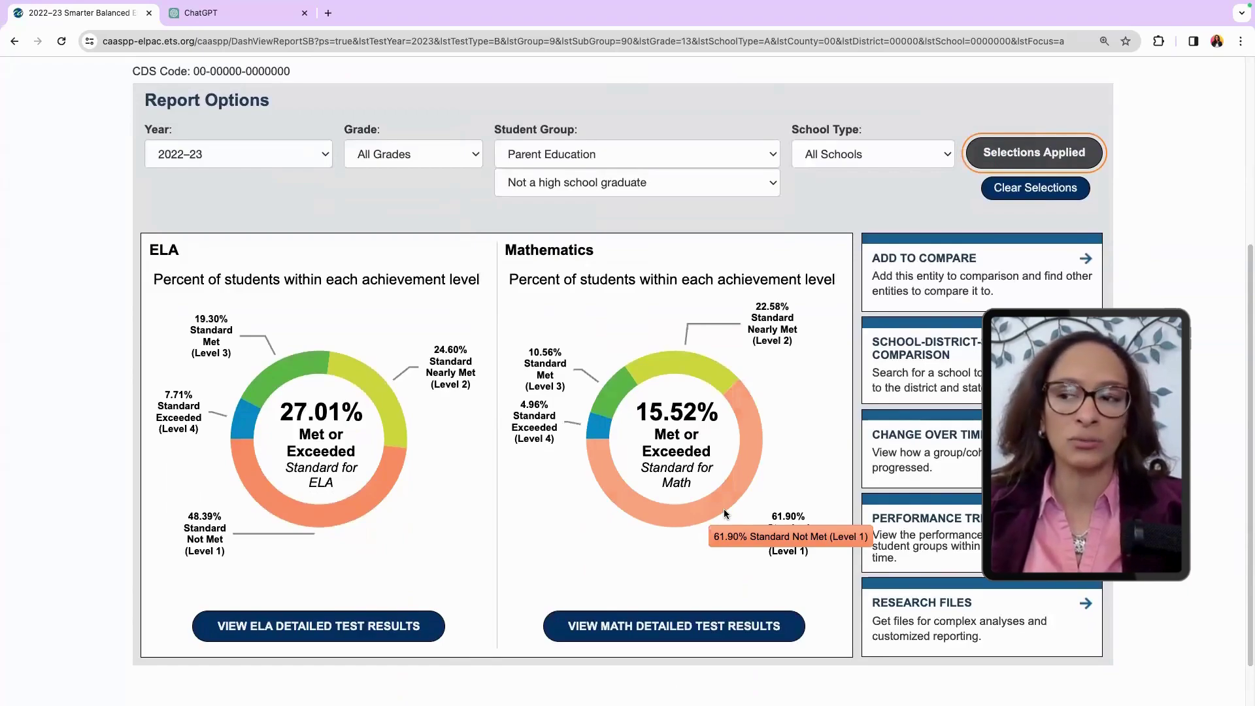
Step: Change the Parent Education subgroup to College graduate and apply the selection to the report
{"action": "left_click", "coordinate": [657, 183]}
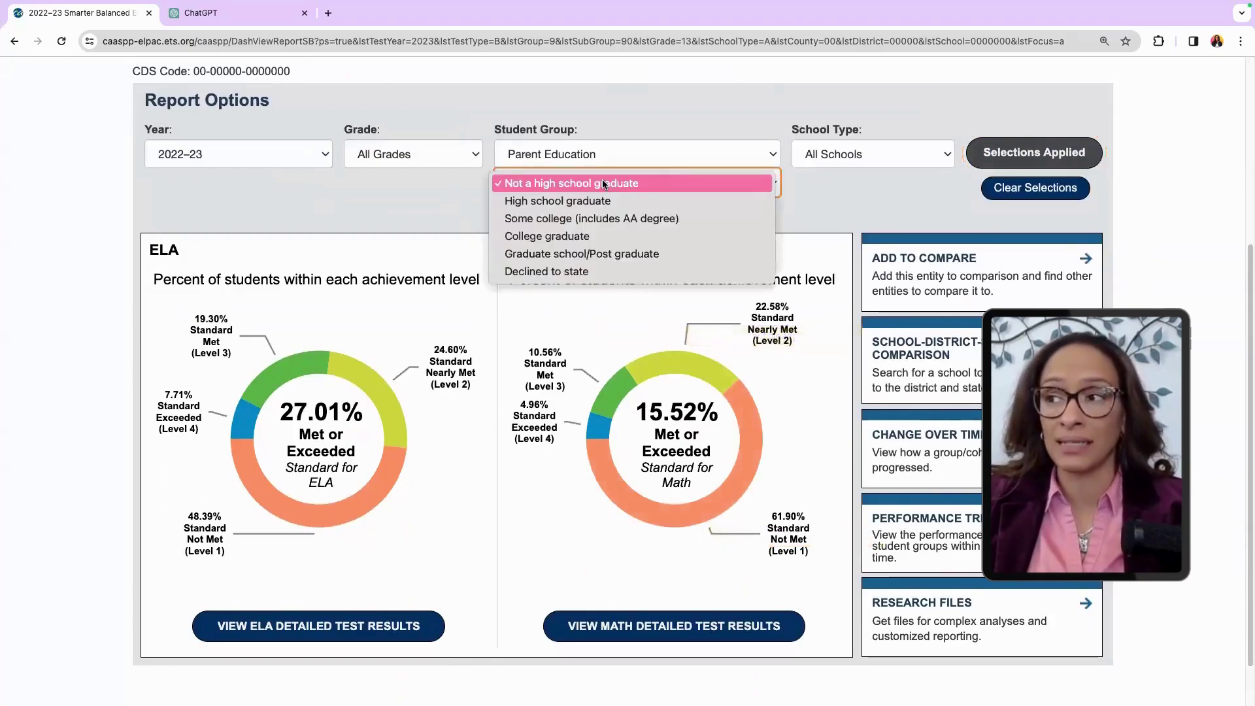
{"action": "left_click", "coordinate": [609, 246]}
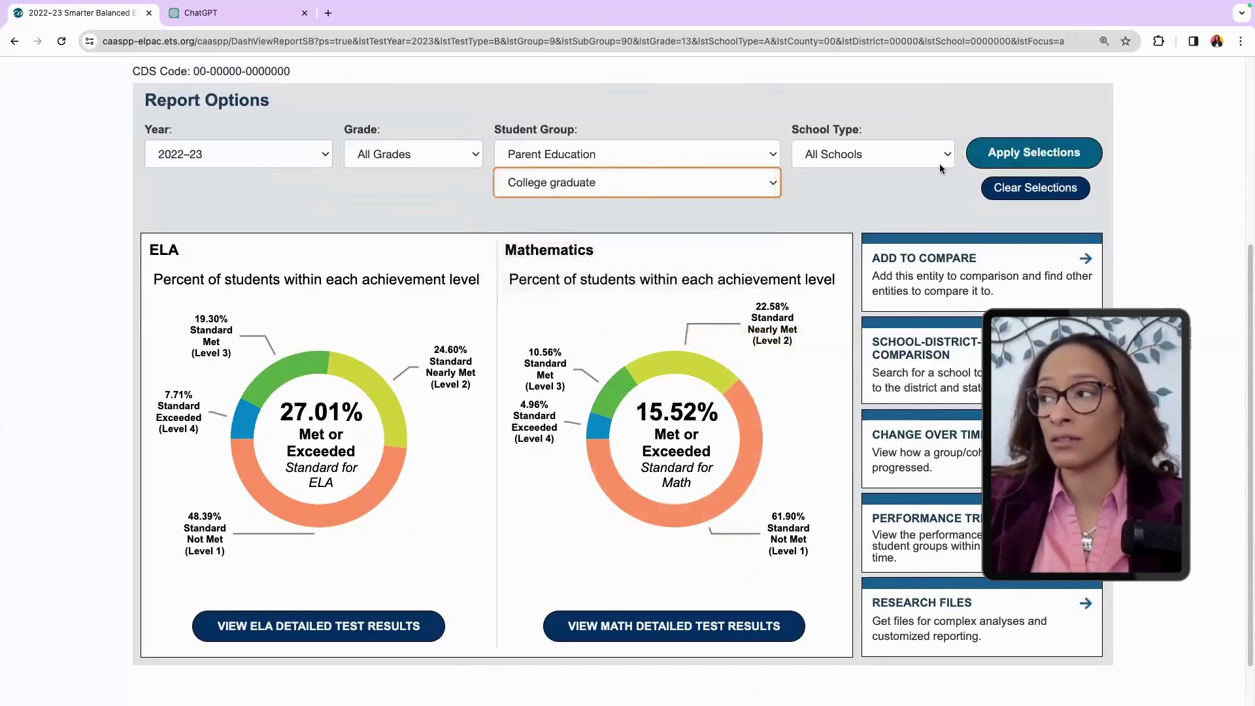
{"action": "left_click", "coordinate": [1023, 157]}
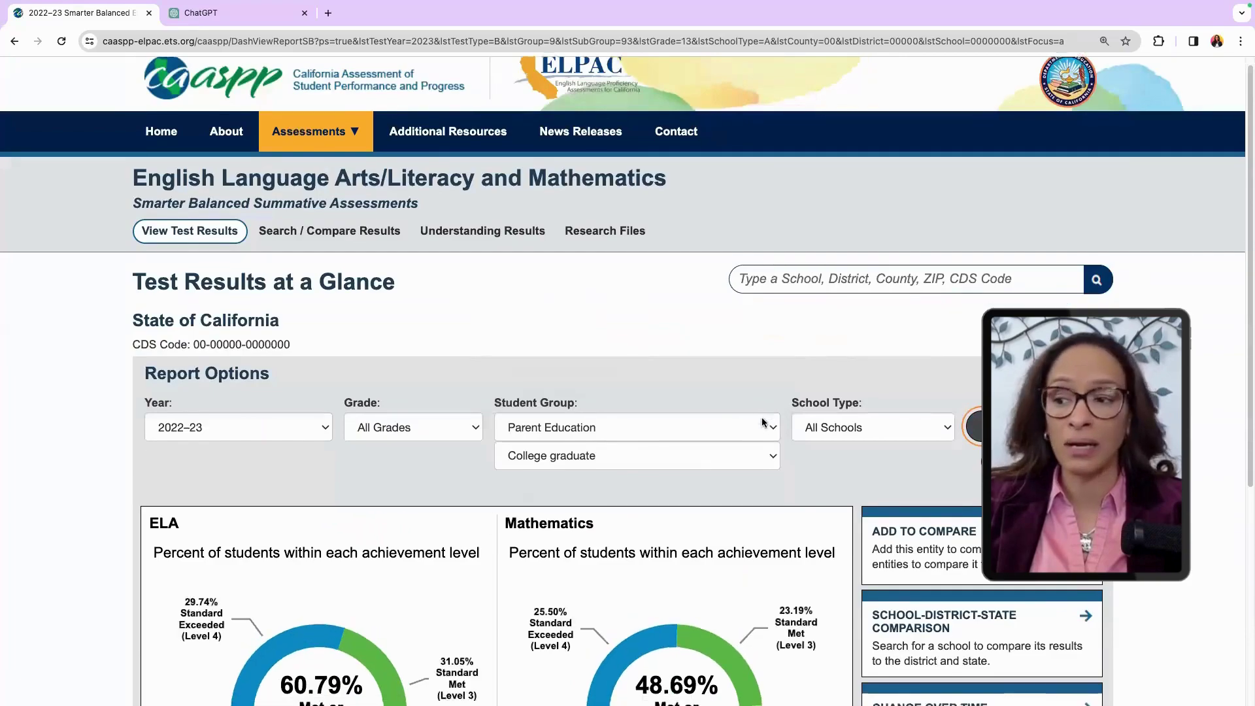
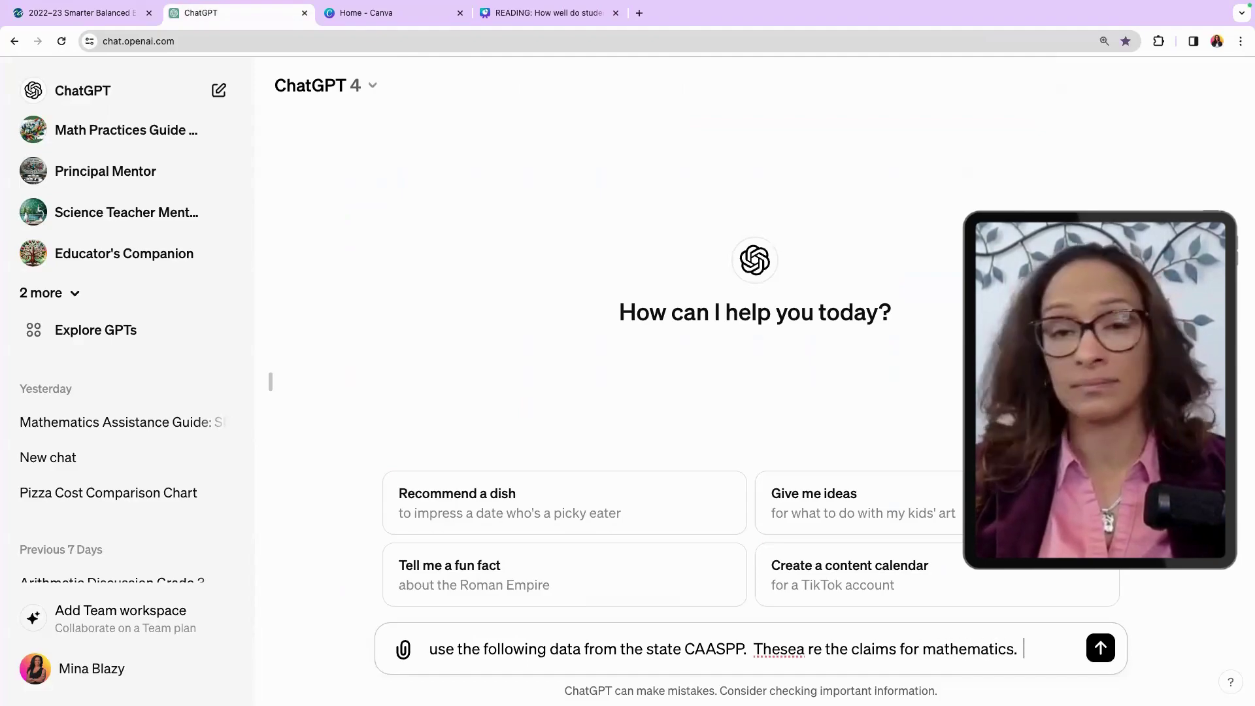
Step: In the ChatGPT prompt, request a professional development plan for teachers at a school site delivered from the site principal, and paste the CAASPP mathematics claims data
{"action": "type", "text": "a pro"}
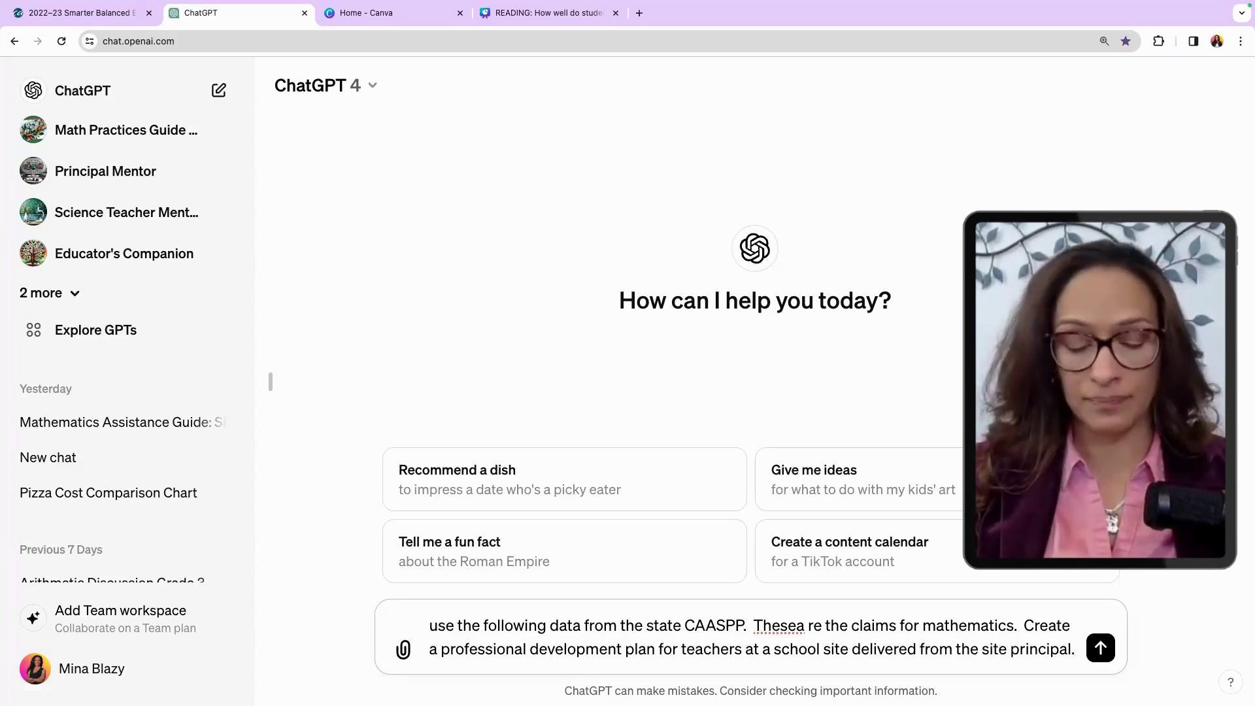
{"action": "type", "text": "Here is the data \""}
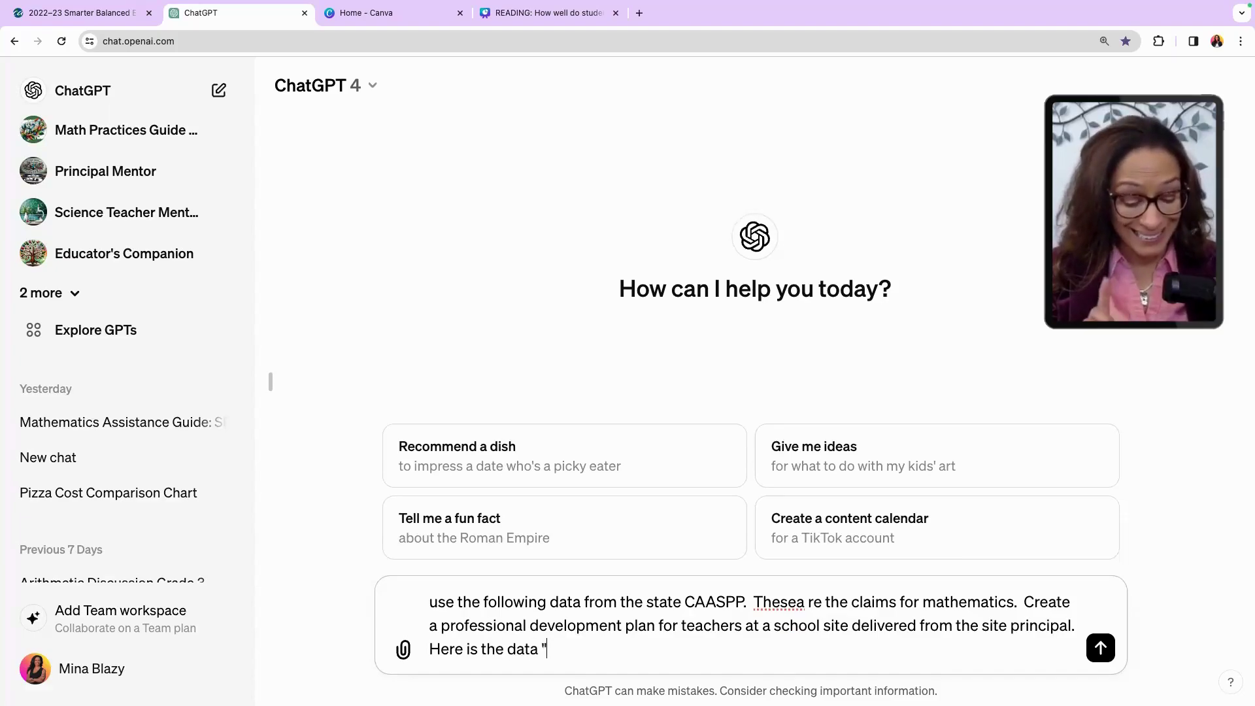
{"action": "key", "text": "super+v"}
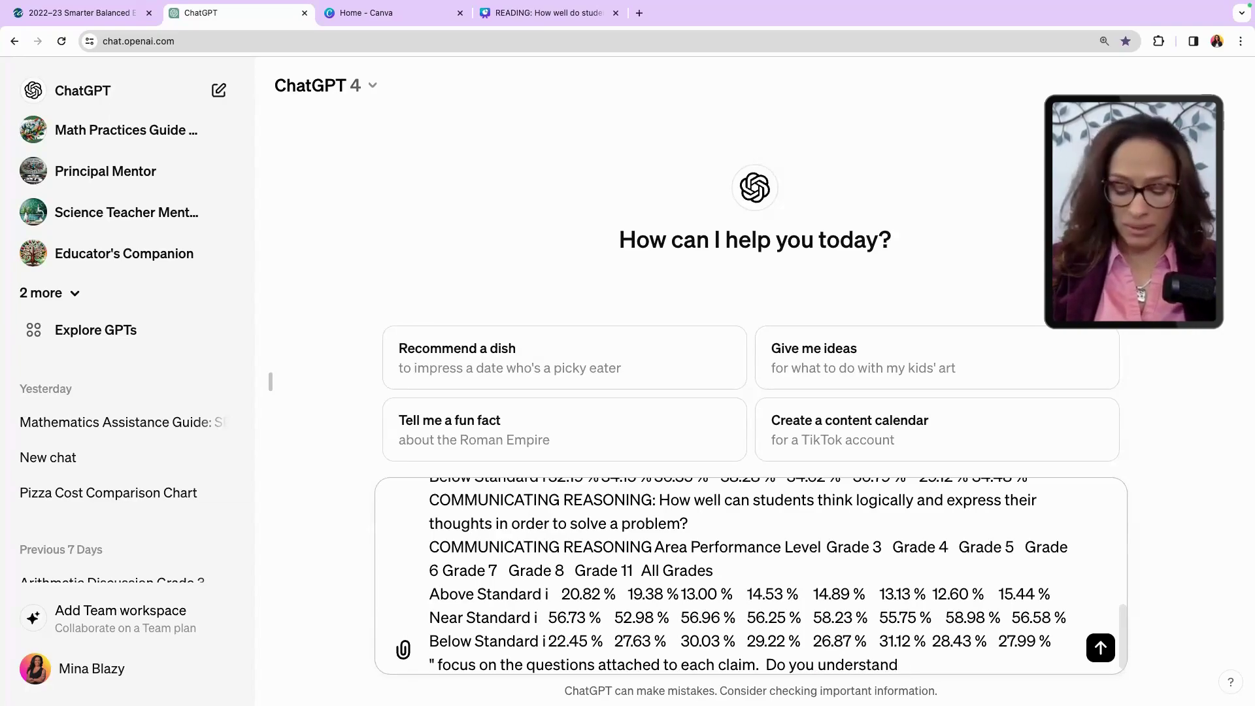
Step: End the prompt with "focus on the questions attached to each claim. Do you understand?", send it, and go to the end of the response
{"action": "type", "text": "?"}
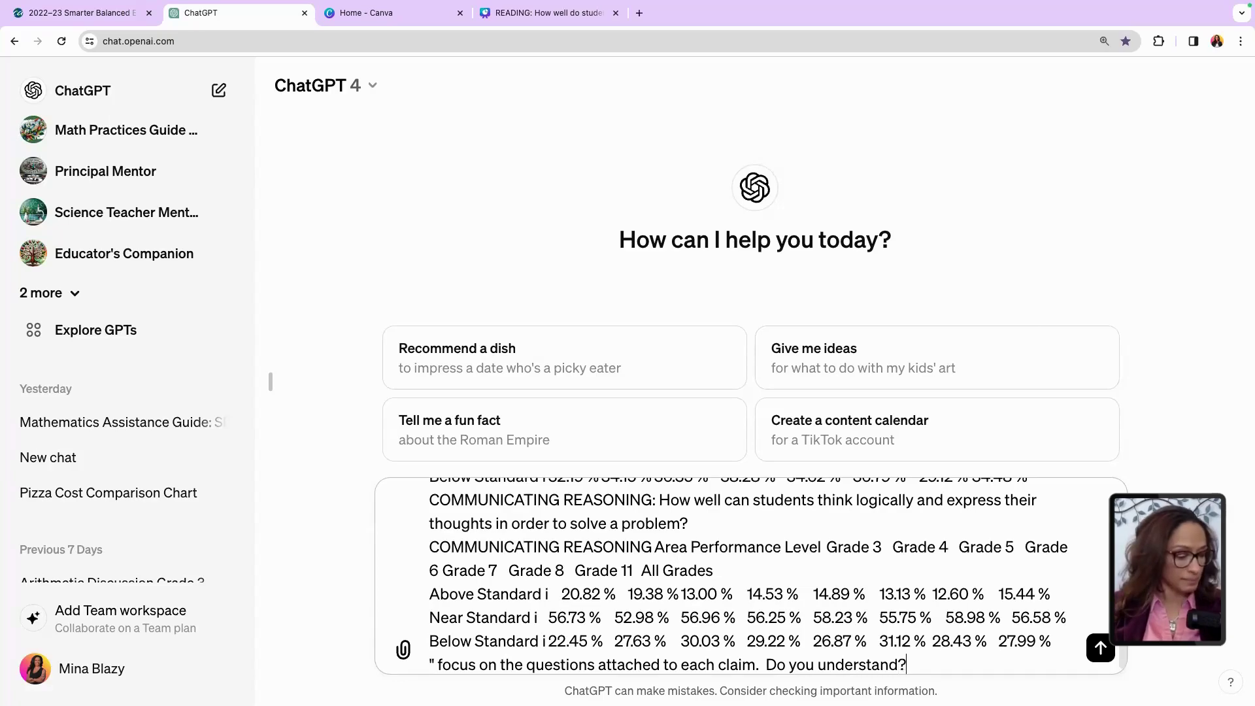
{"action": "key", "text": "Return"}
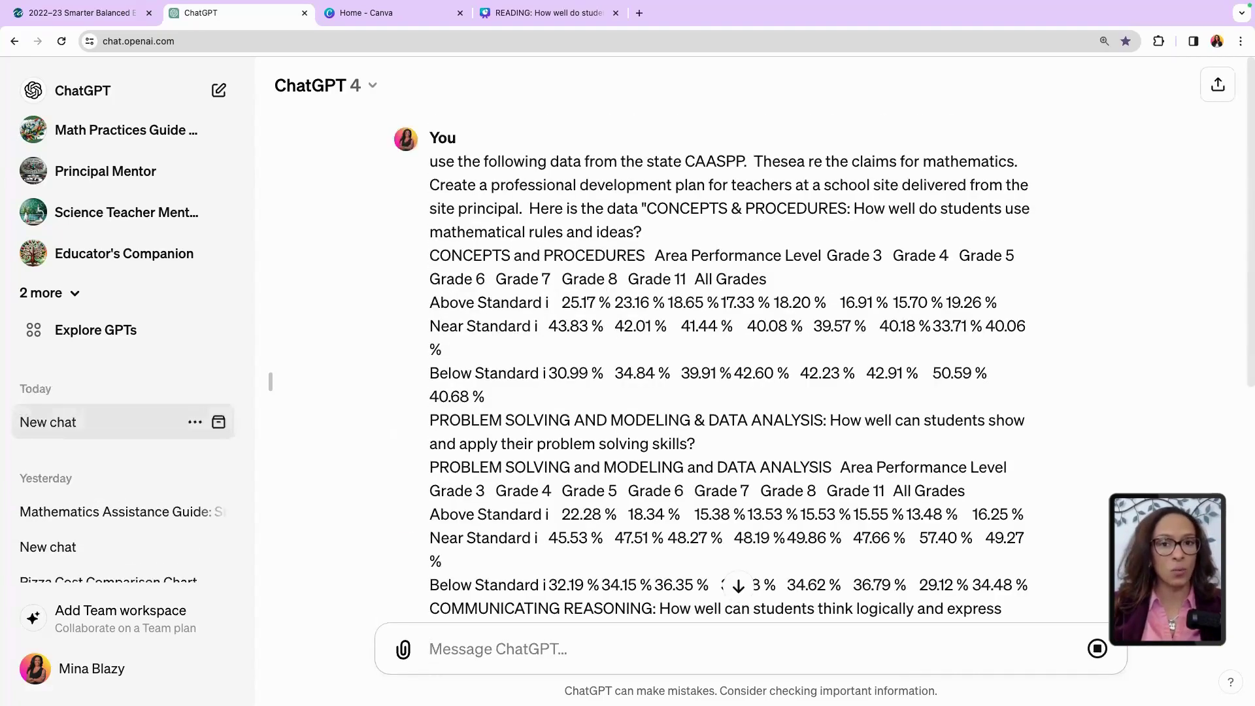
{"action": "left_click", "coordinate": [738, 586]}
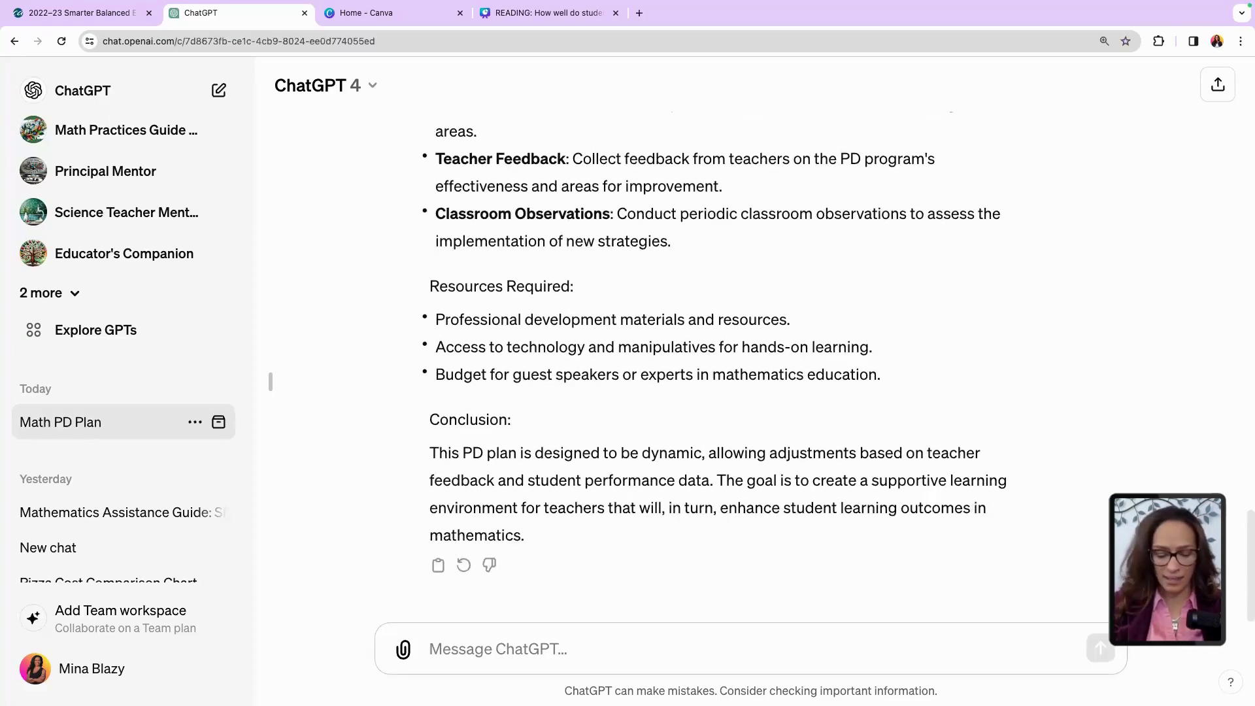
Step: Send ChatGPT the follow-up prompt "give a strategy using just the questions for a PD conversation."
{"action": "type", "text": "g"}
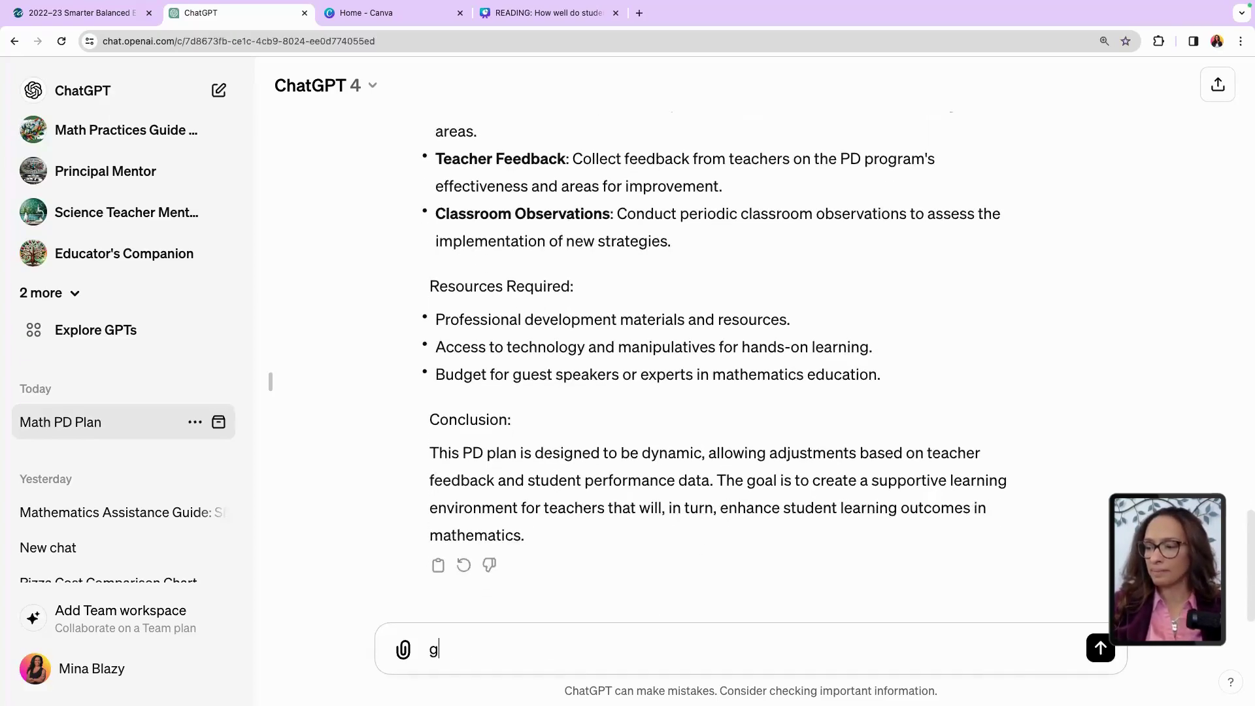
{"action": "type", "text": "ie a sta"}
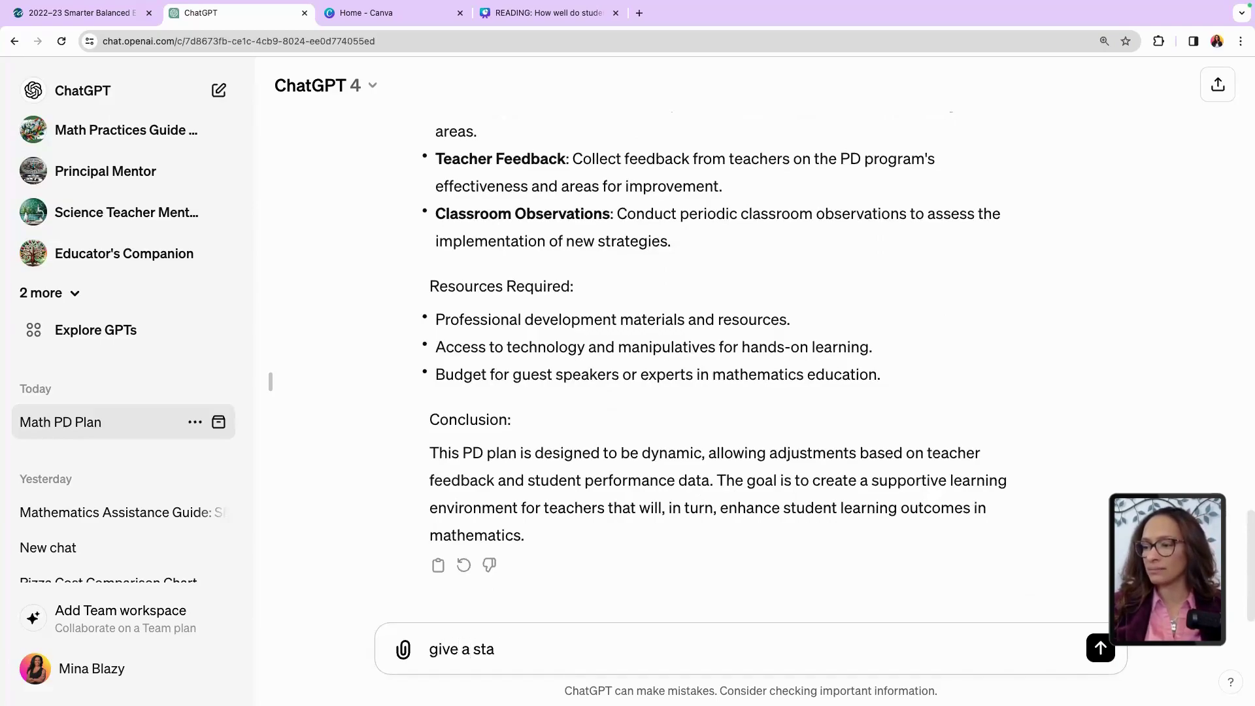
{"action": "type", "text": "tgy "}
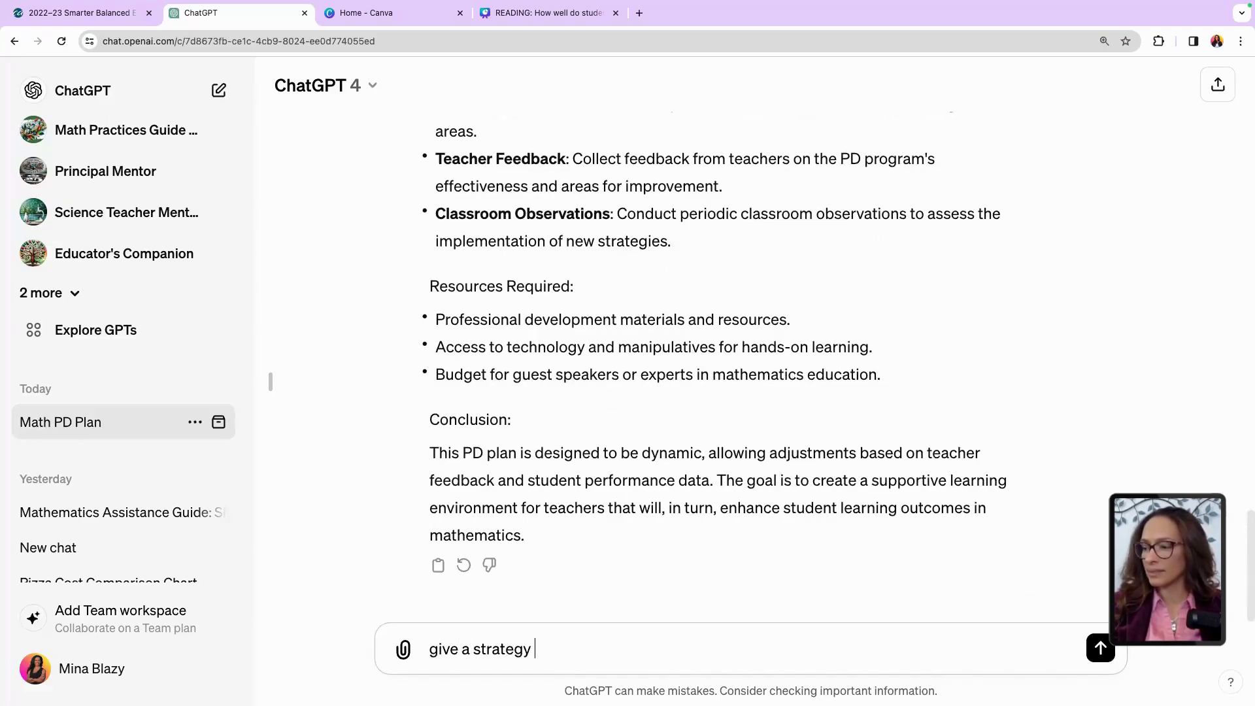
{"action": "type", "text": "using just the qu"}
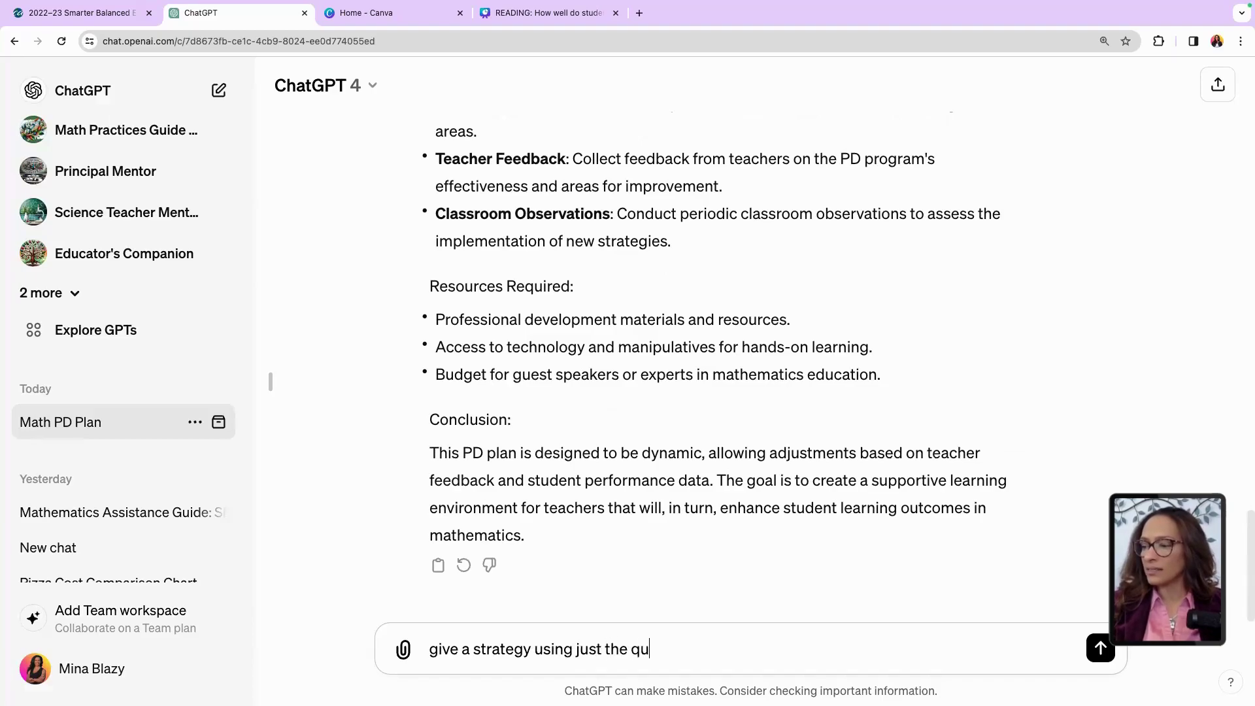
{"action": "type", "text": "estions for a "}
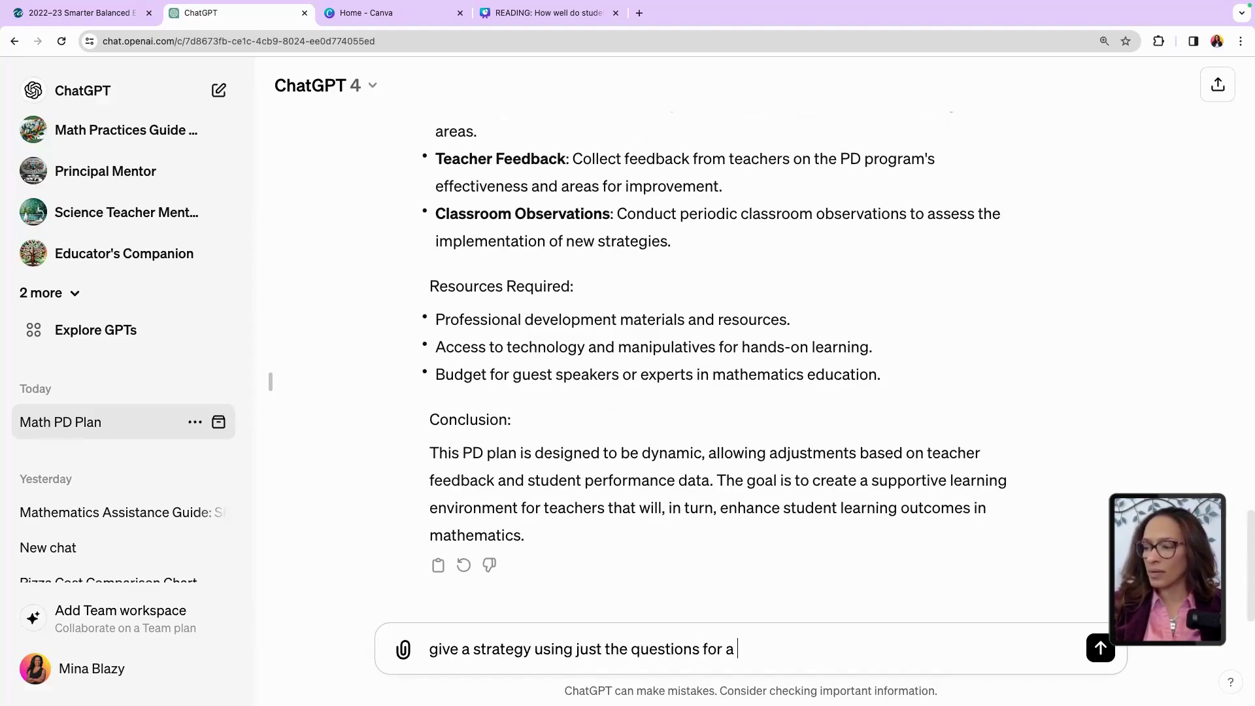
{"action": "type", "text": "p"}
{"action": "key", "text": "BackSpace"}
{"action": "type", "text": "PD convers"}
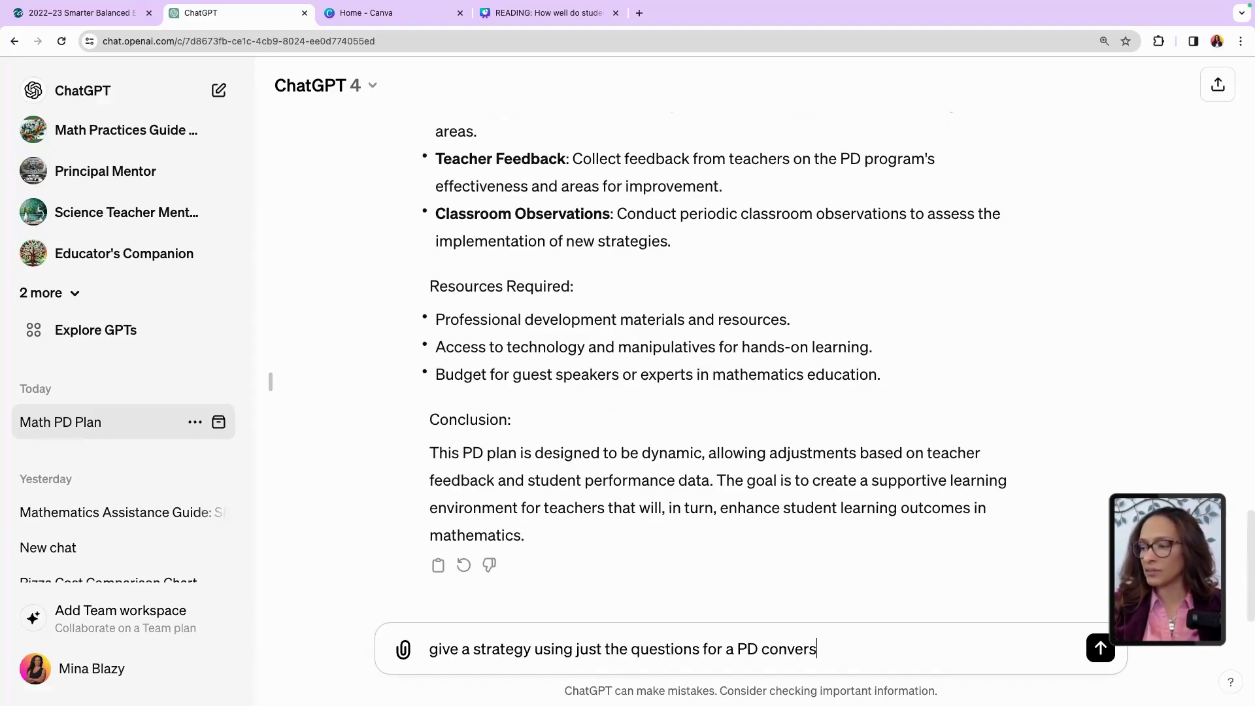
{"action": "type", "text": "ation."}
{"action": "key", "text": "Return"}
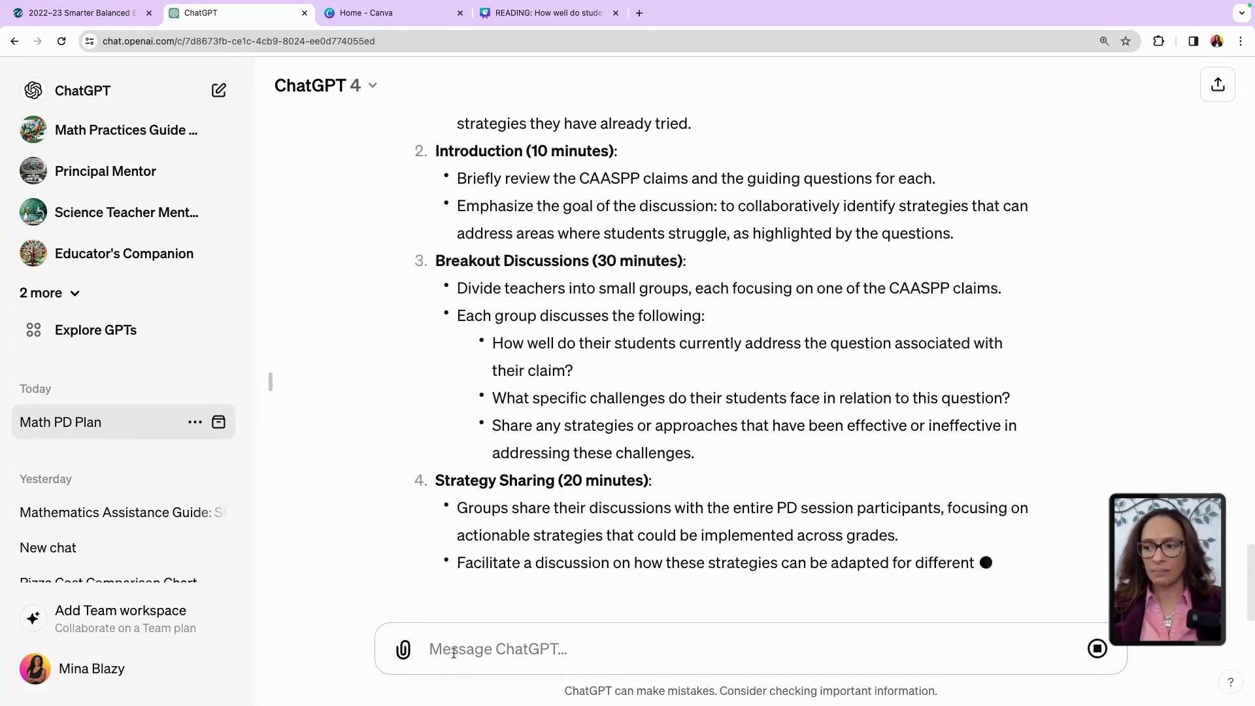
Step: Start the next ChatGPT prompt with "create something that is more interactive. They are moving around"
{"action": "type", "text": "create "}
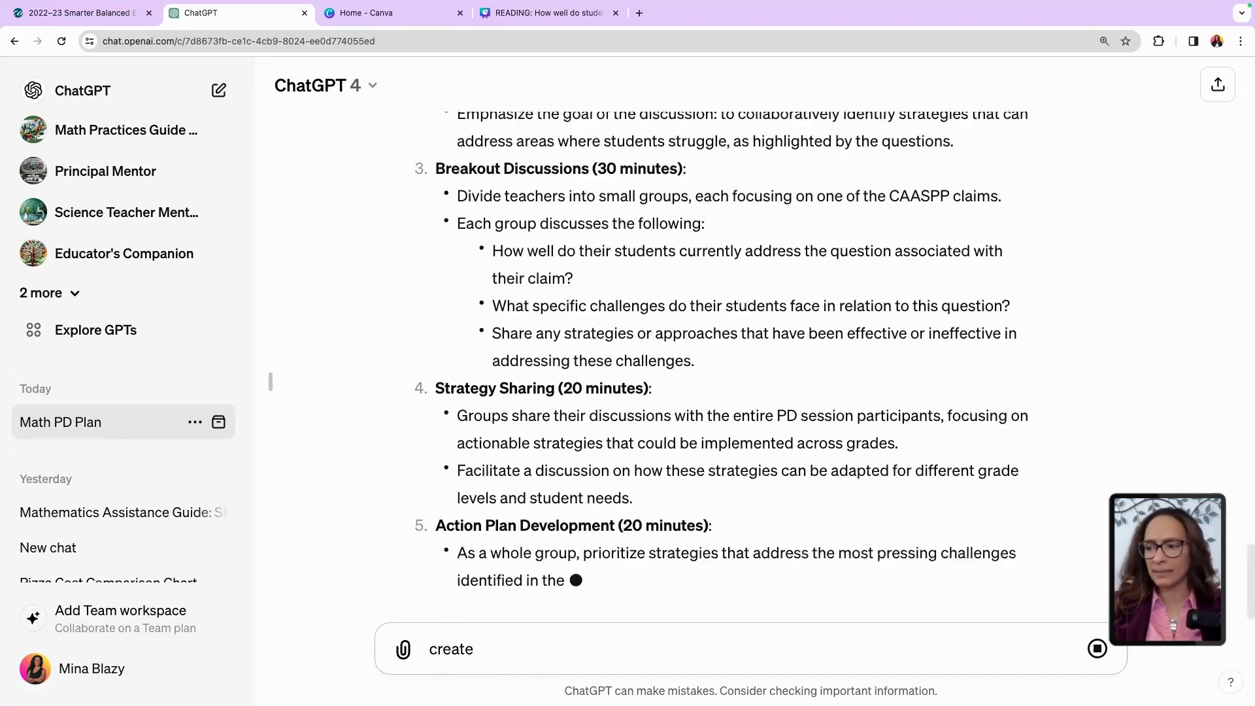
{"action": "type", "text": "somthing"}
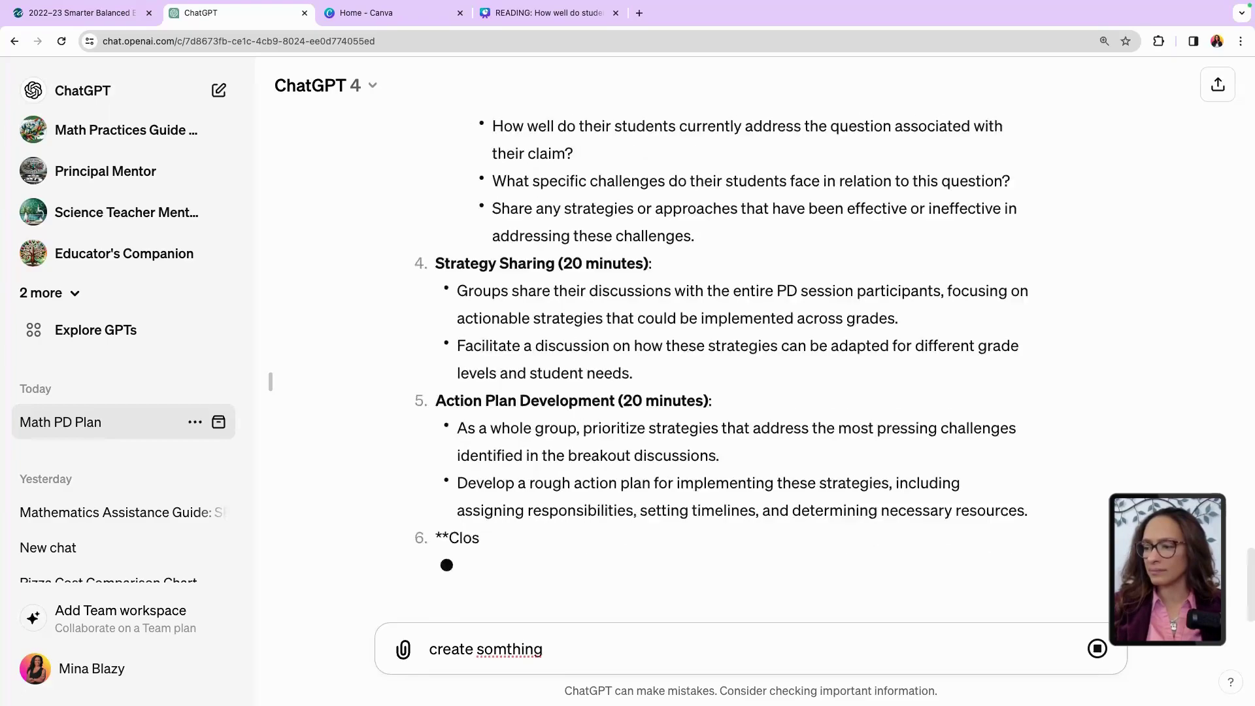
{"action": "key", "text": "BackSpace"}
{"action": "key", "text": "BackSpace"}
{"action": "key", "text": "BackSpace"}
{"action": "key", "text": "BackSpace"}
{"action": "key", "text": "BackSpace"}
{"action": "type", "text": "ething that"}
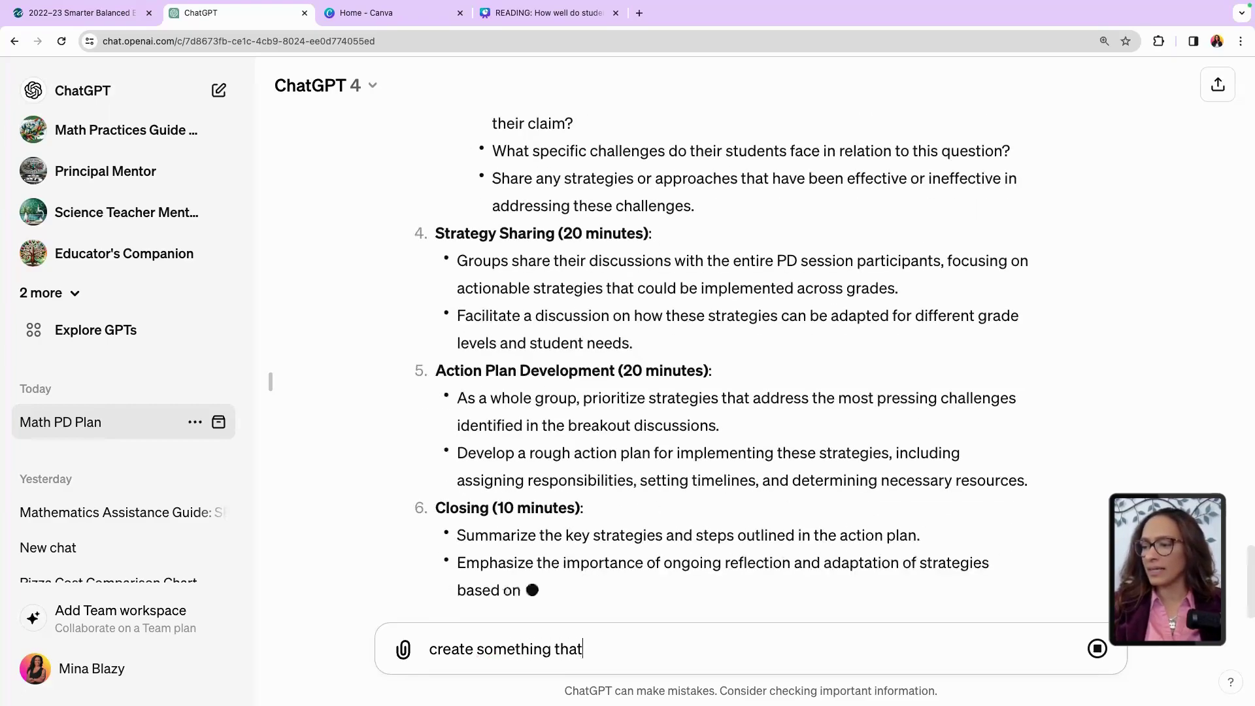
{"action": "type", "text": " is more intera"}
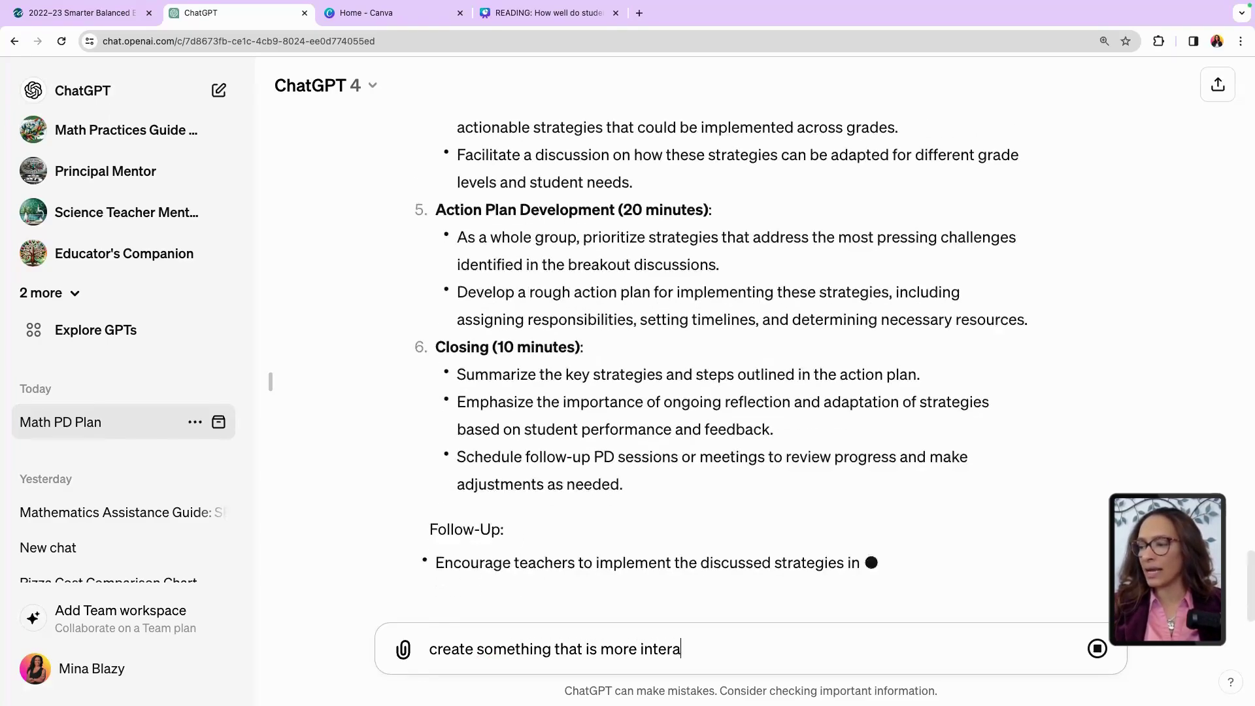
{"action": "type", "text": "ctive.  They are"}
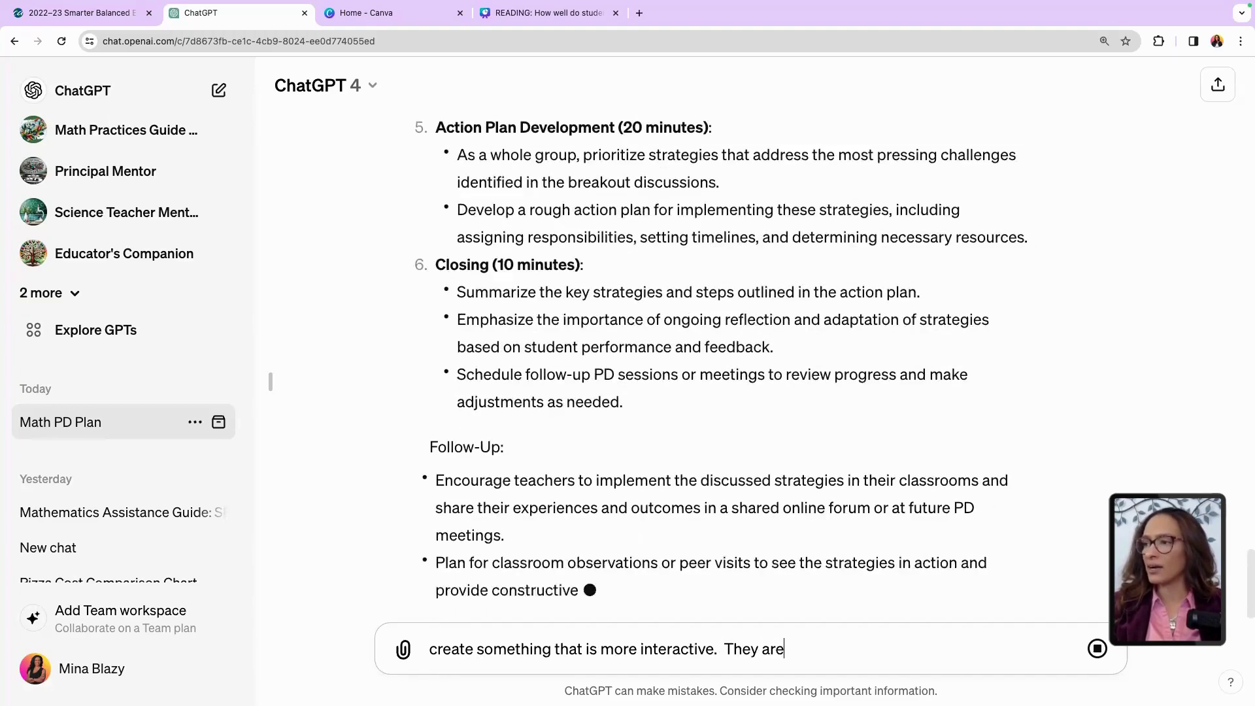
{"action": "type", "text": " moving around"}
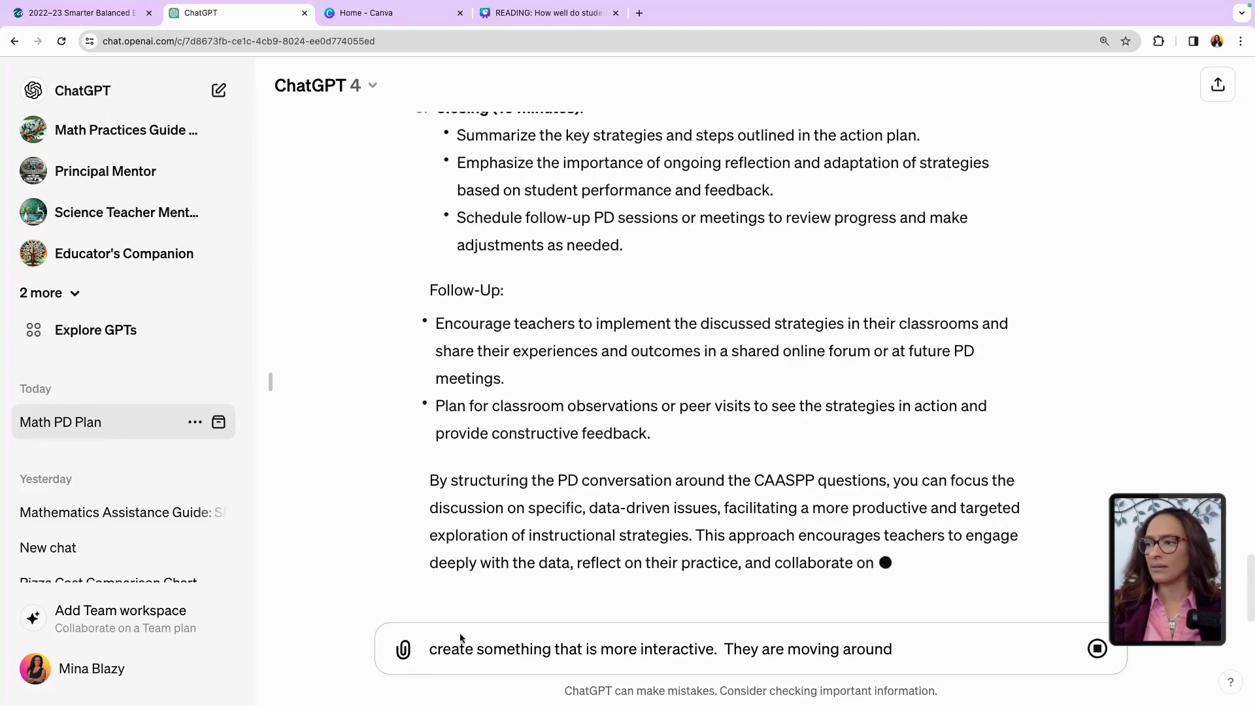
Step: Check the PD conversation strategy's process, end the prompt with "no prior work needed", send it, and go to the newest response
{"action": "scroll", "coordinate": [526, 555], "scroll_direction": "up", "scroll_amount": 4}
{"action": "scroll", "coordinate": [526, 555], "scroll_direction": "up", "scroll_amount": 15}
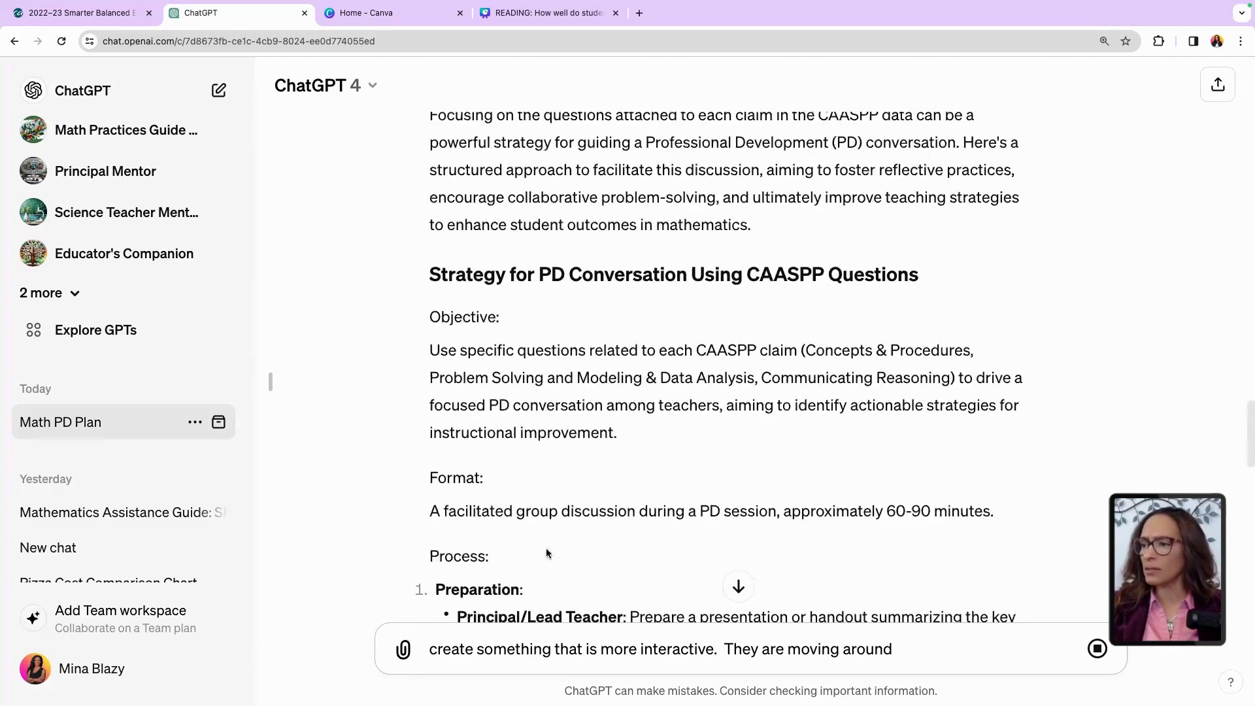
{"action": "scroll", "coordinate": [547, 554], "scroll_direction": "down", "scroll_amount": 4}
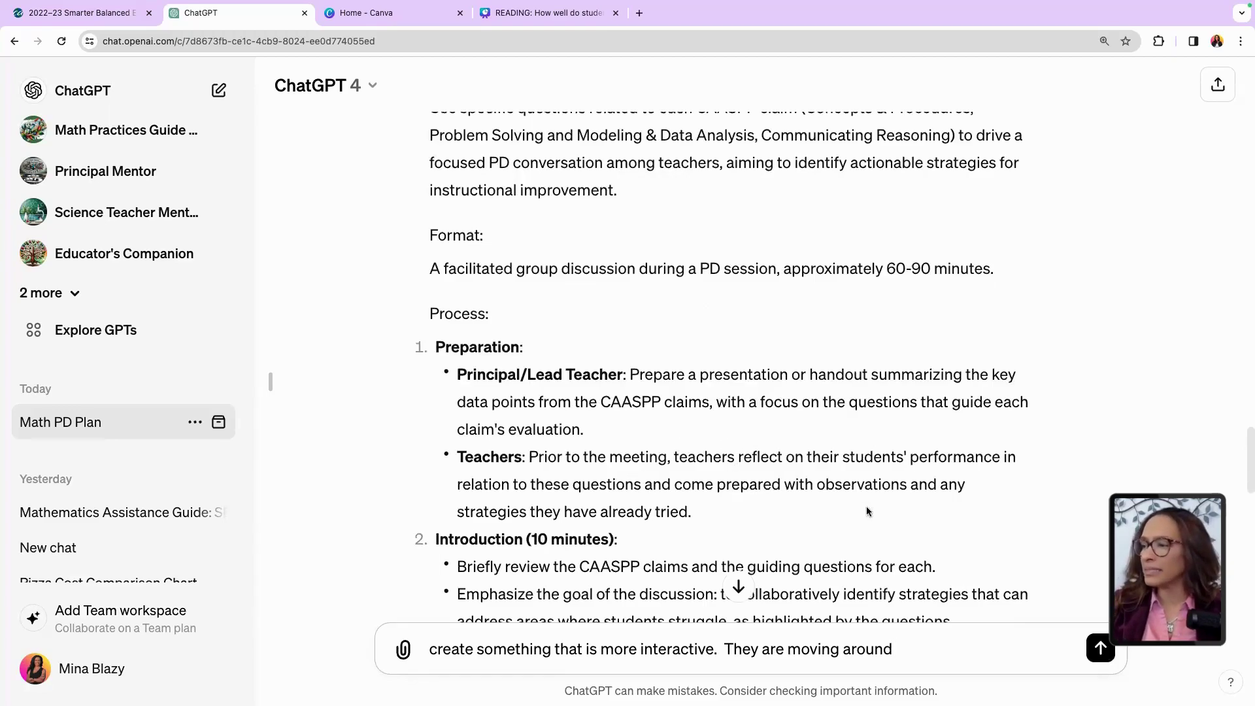
{"action": "scroll", "coordinate": [885, 527], "scroll_direction": "down", "scroll_amount": 3}
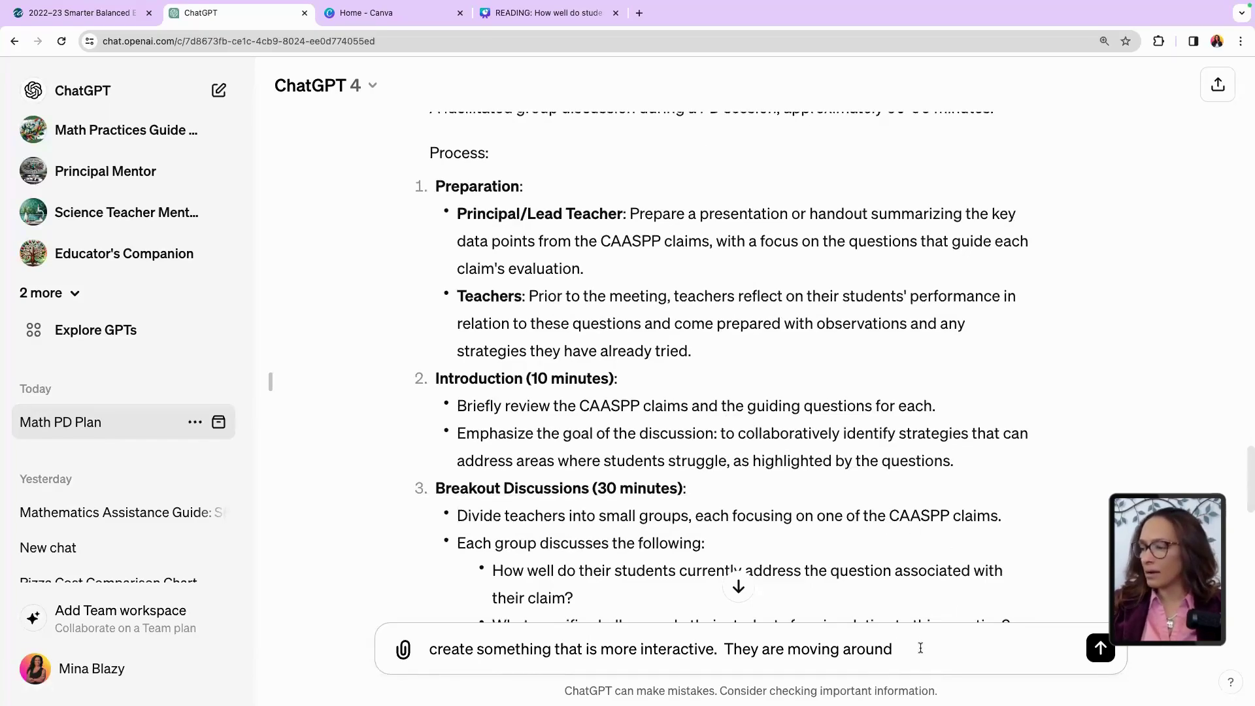
{"action": "key", "text": "BackSpace"}
{"action": "type", "text": ".  no"}
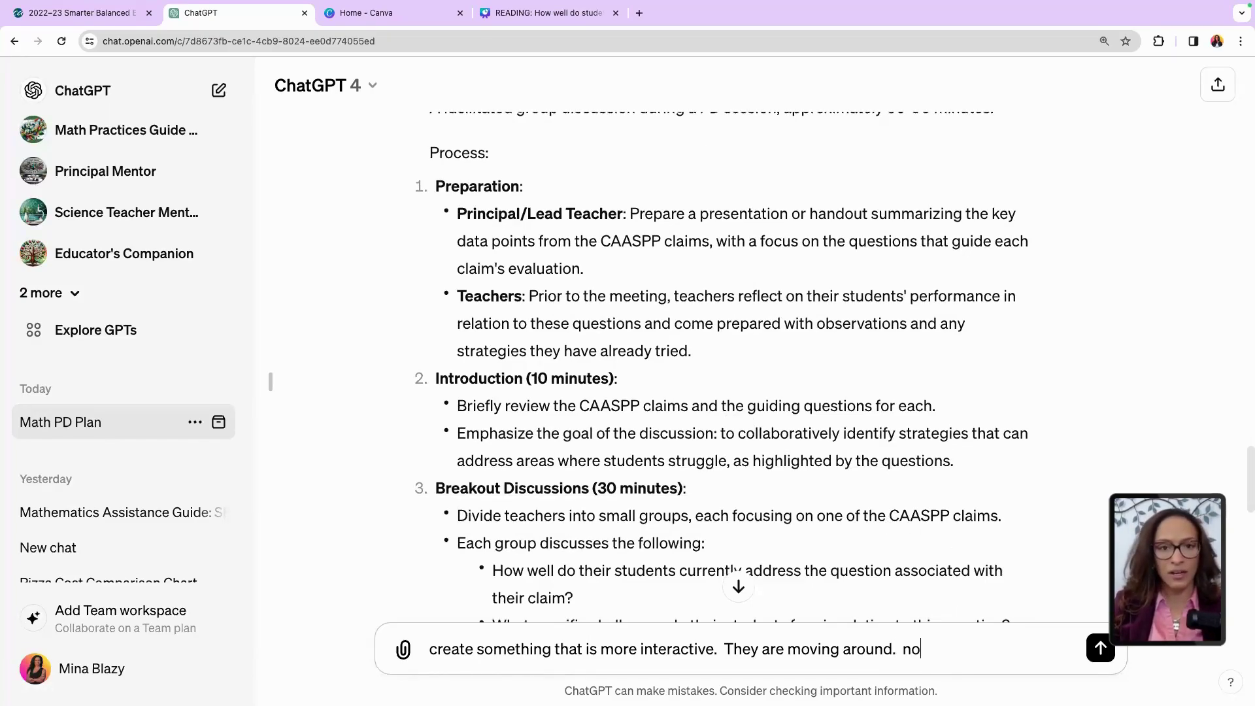
{"action": "type", "text": " prior work"}
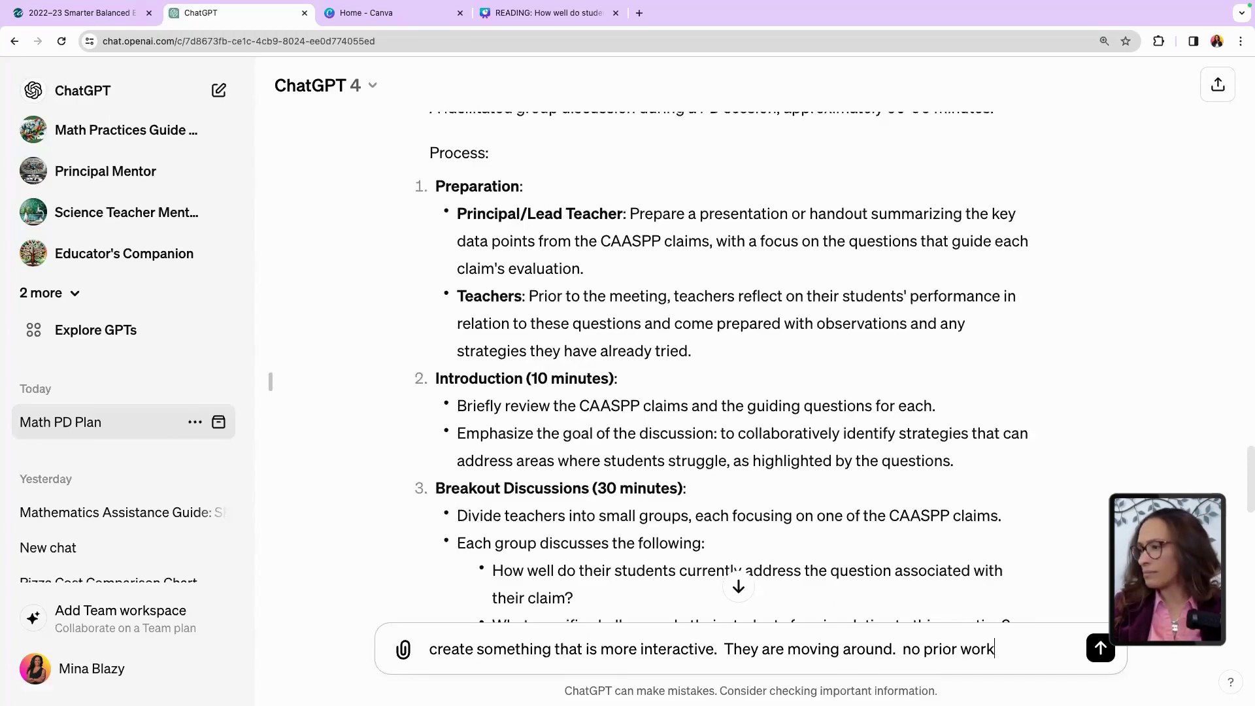
{"action": "type", "text": " neede"}
{"action": "type", "text": "ded"}
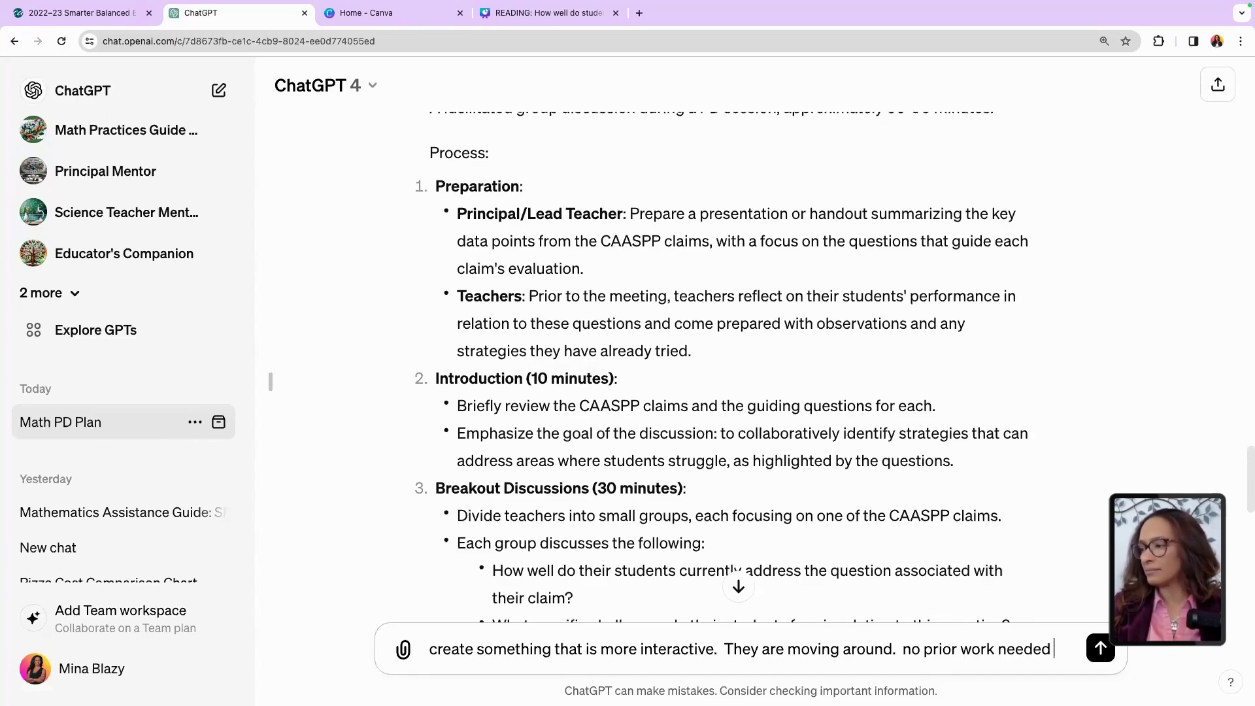
{"action": "key", "text": "Return"}
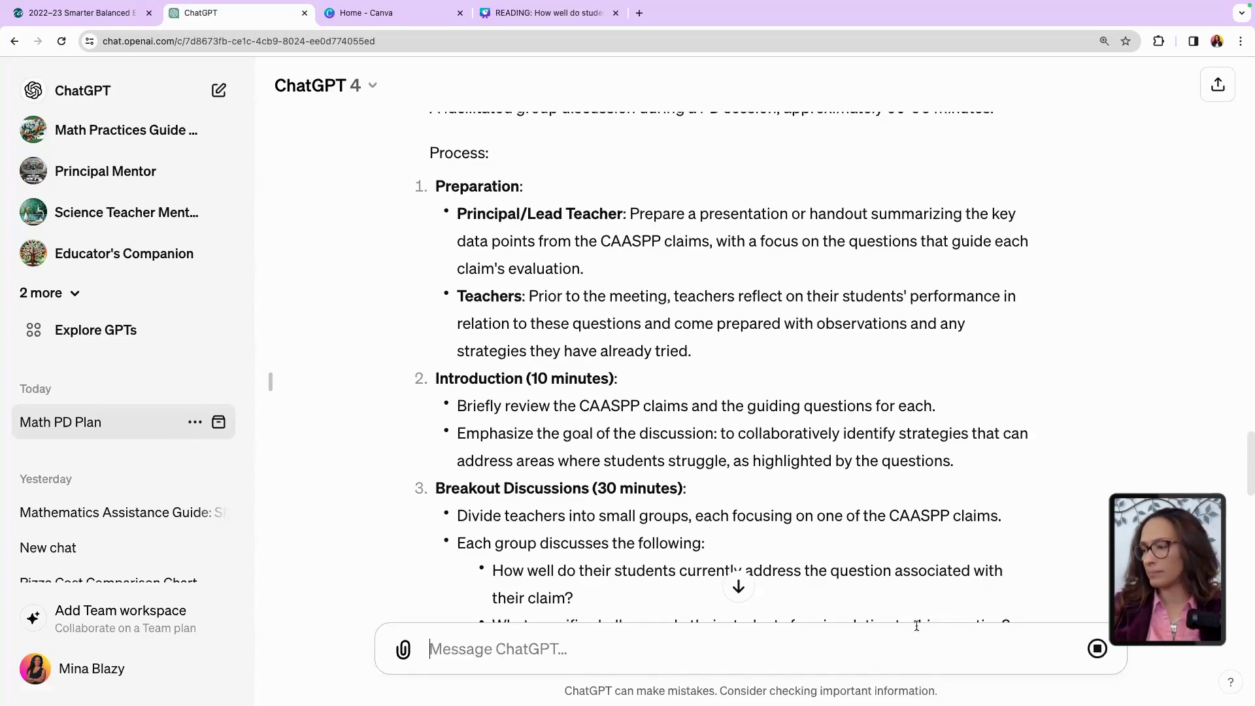
{"action": "left_click", "coordinate": [738, 586]}
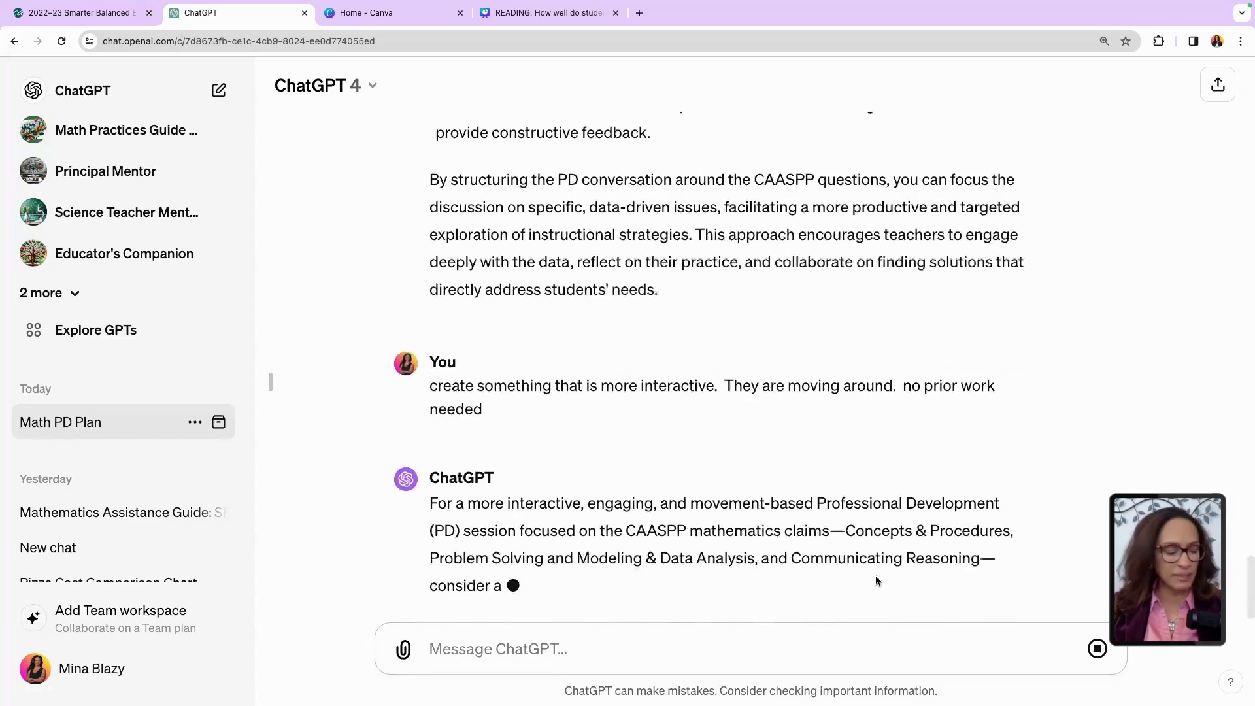